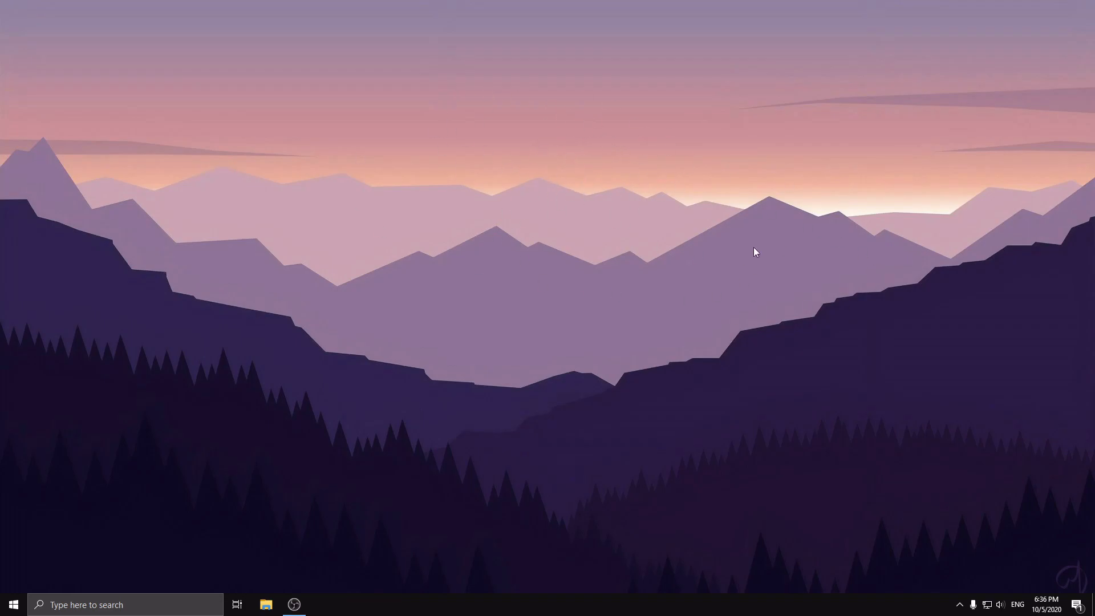
Step: Open AMD Radeon Software from the desktop and go to its Home page
right_click(593, 237)
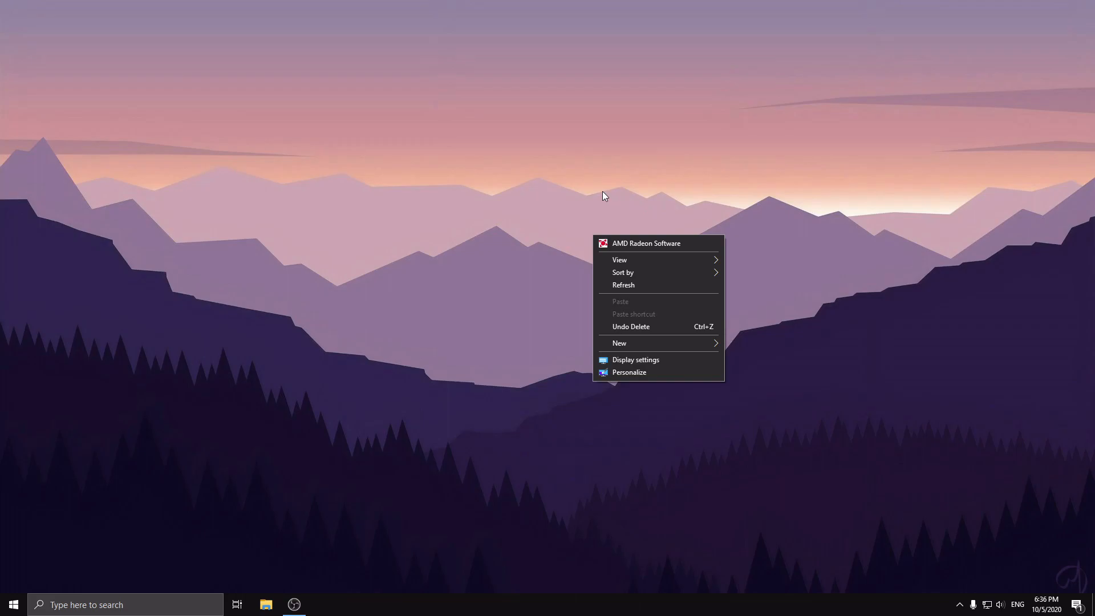
left_click(671, 180)
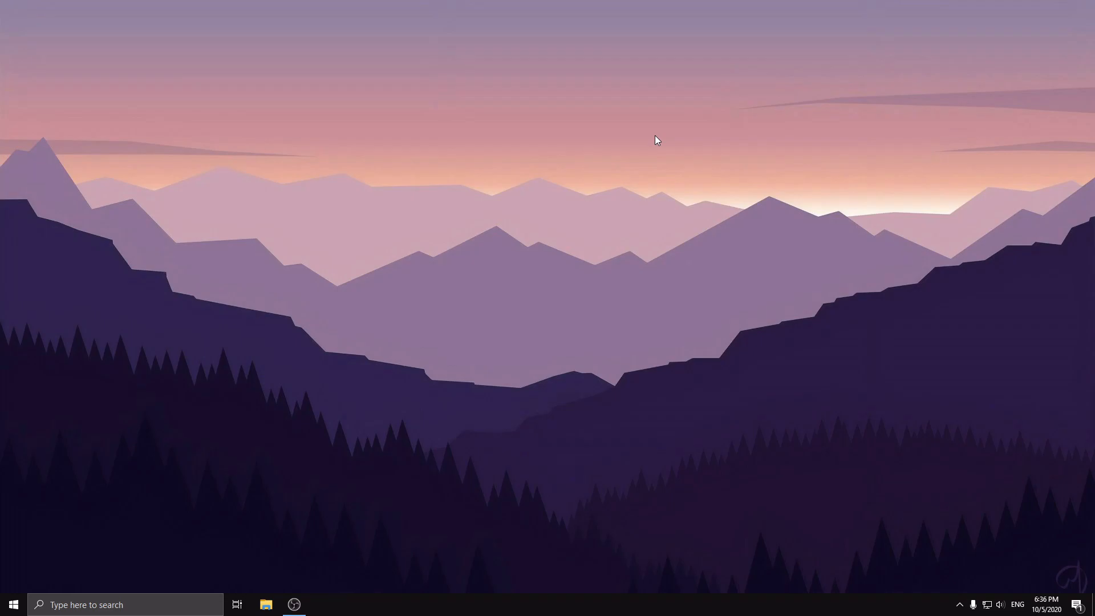
right_click(476, 123)
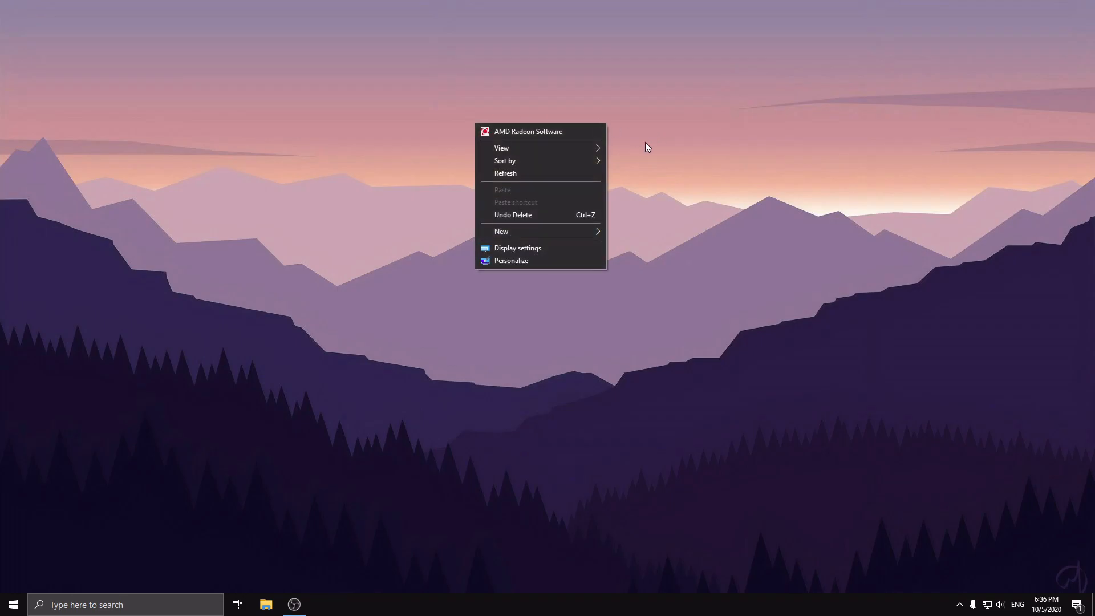
left_click(567, 132)
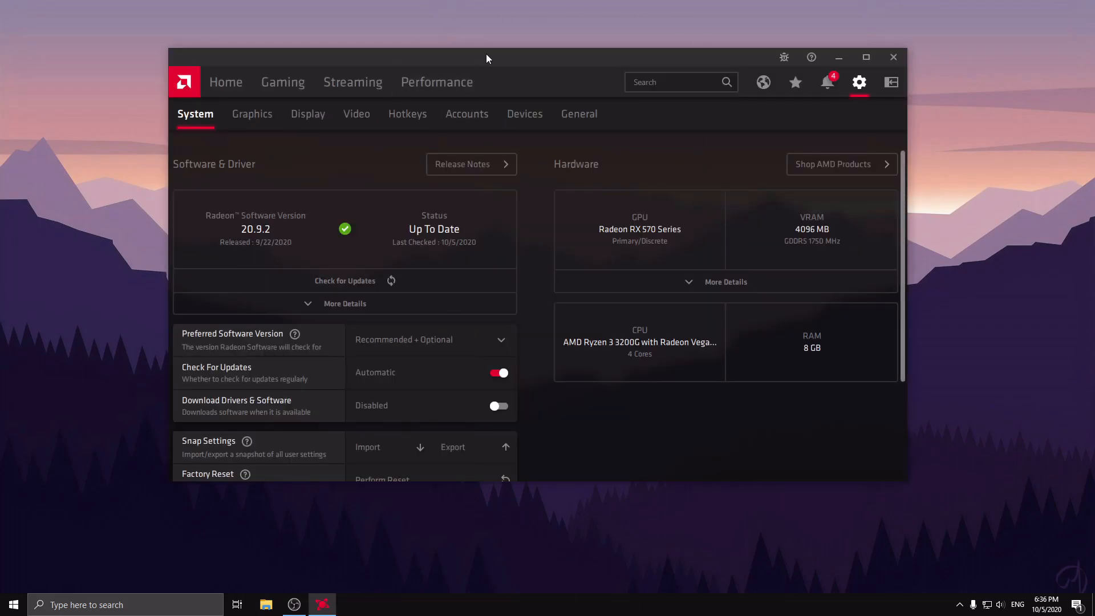
left_click(228, 87)
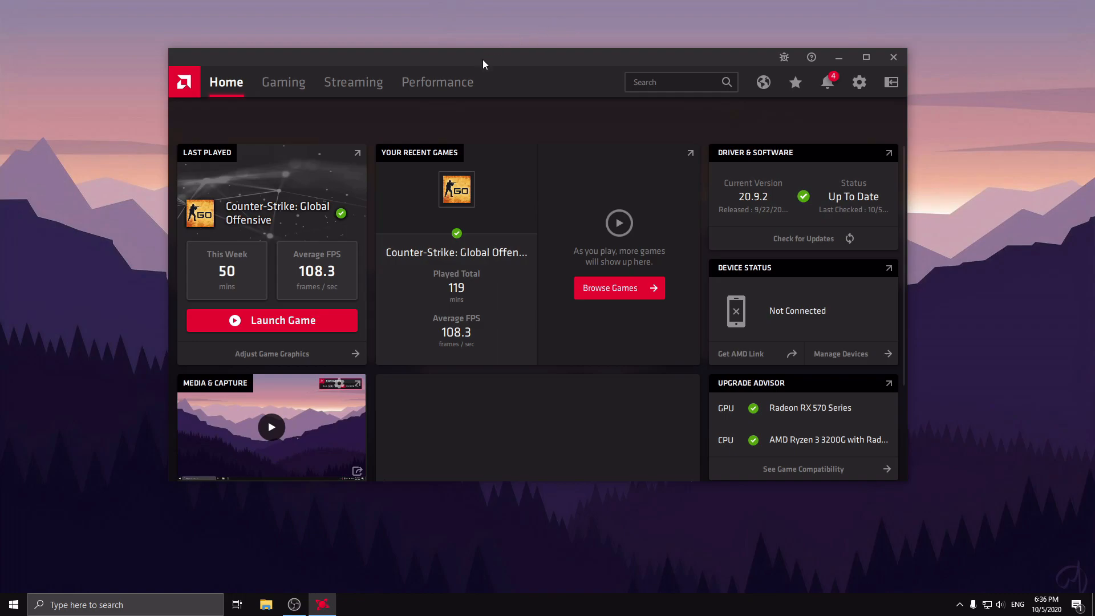
Step: Switch the global graphics profile to Standard and back to eSports, and review the Radeon options of that profile
left_click(860, 82)
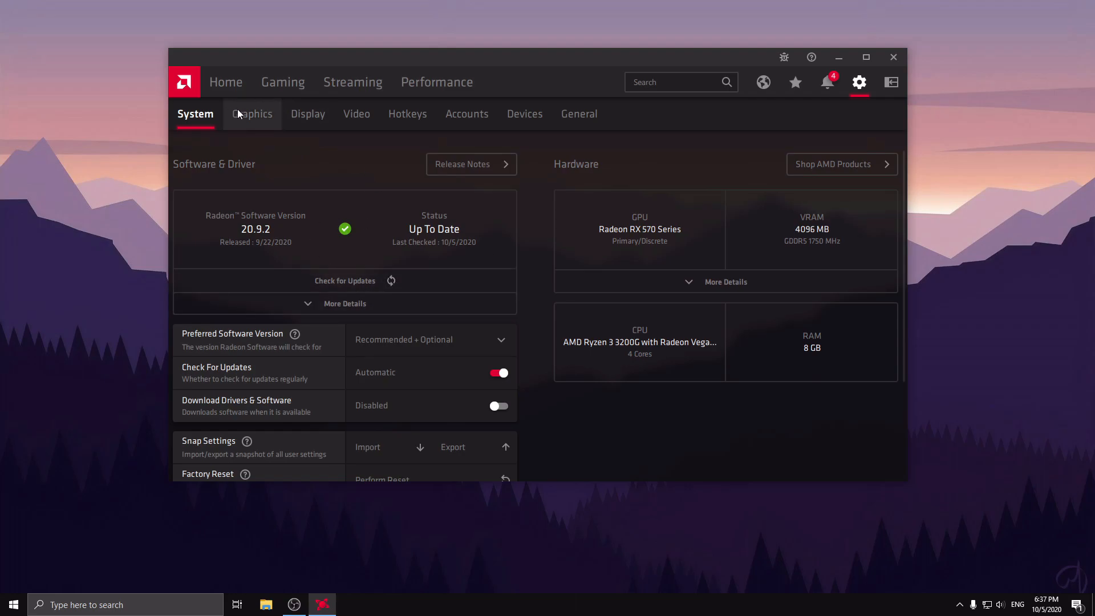
left_click(249, 118)
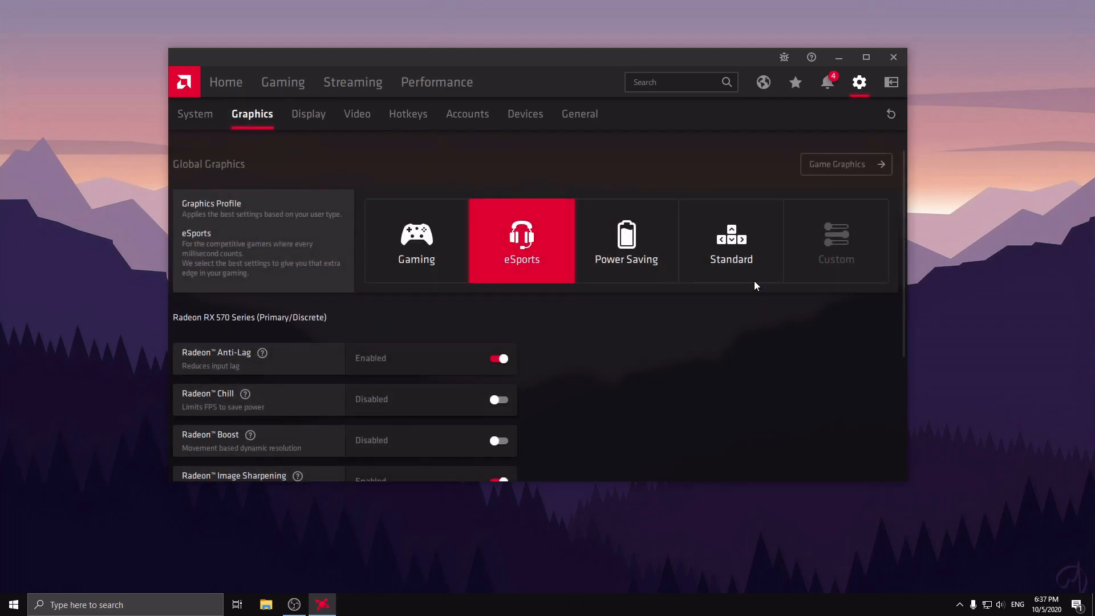
left_click(738, 250)
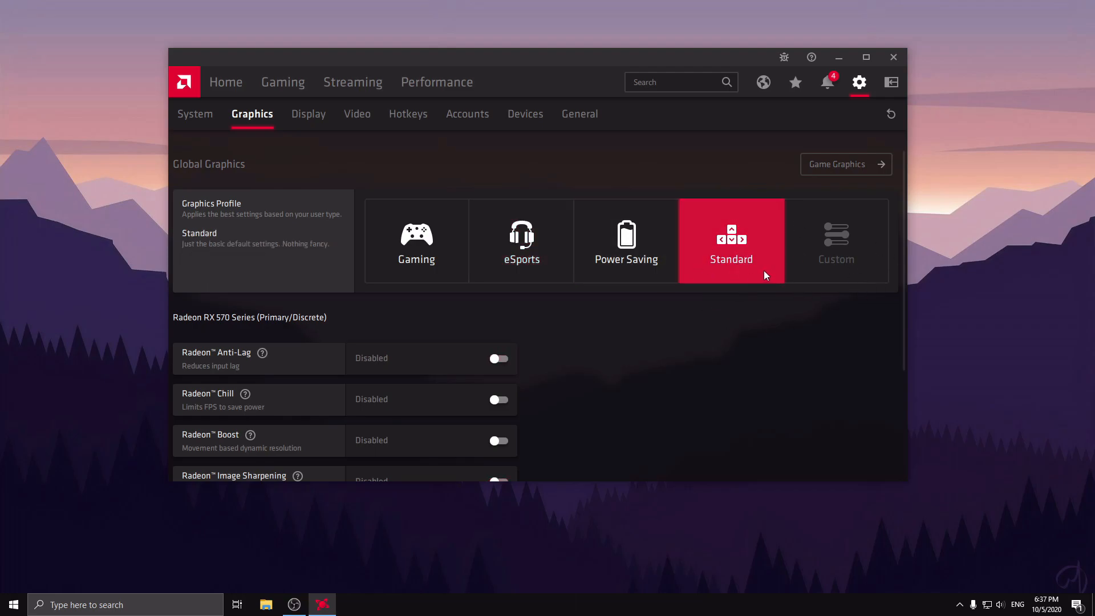
left_click(535, 245)
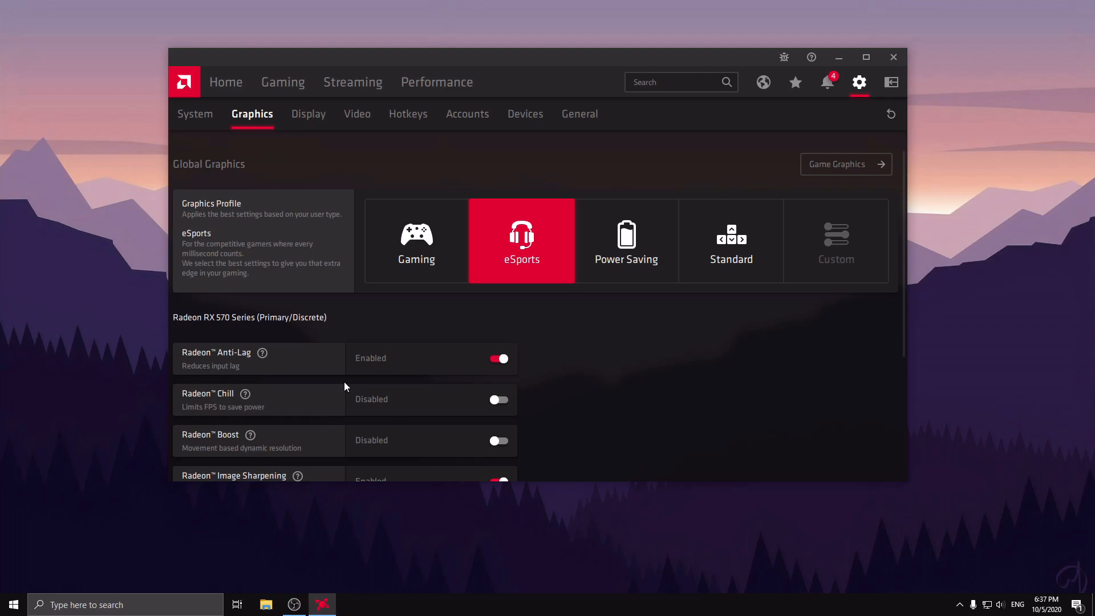
scroll(419, 361, "down", 1)
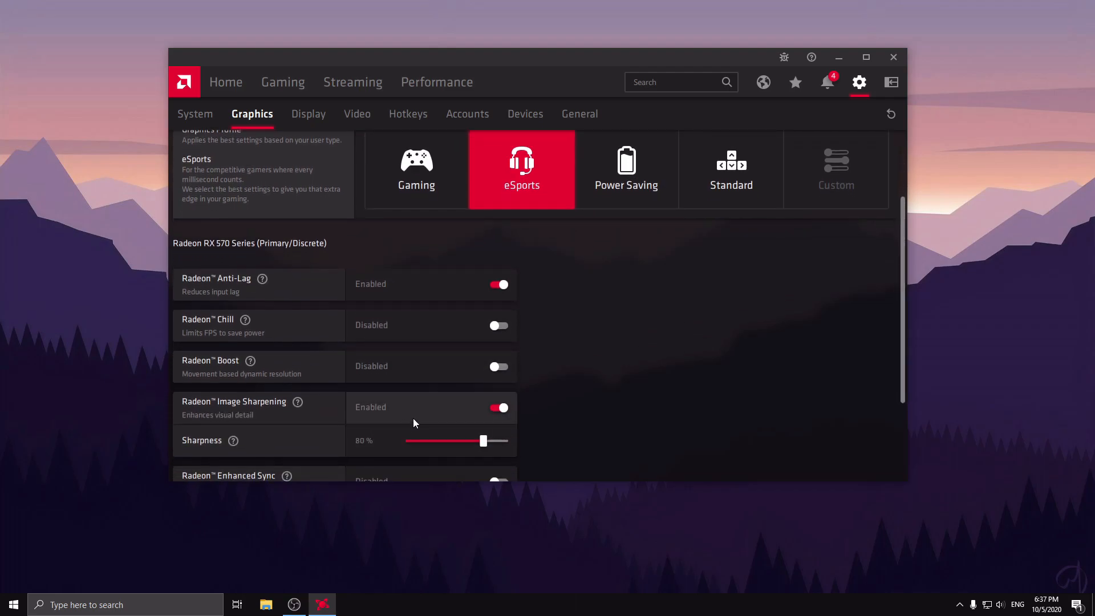
scroll(434, 435, "down", 1)
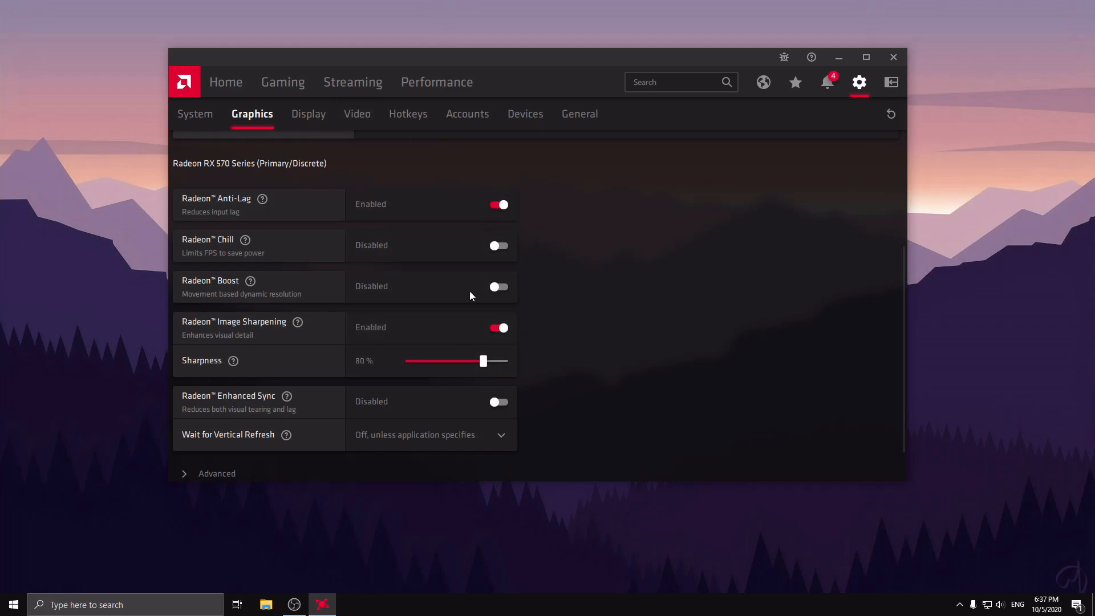
Step: Open the Counter-Strike: Global Offensive game page and go to its performance tuning
left_click(238, 73)
left_click(297, 81)
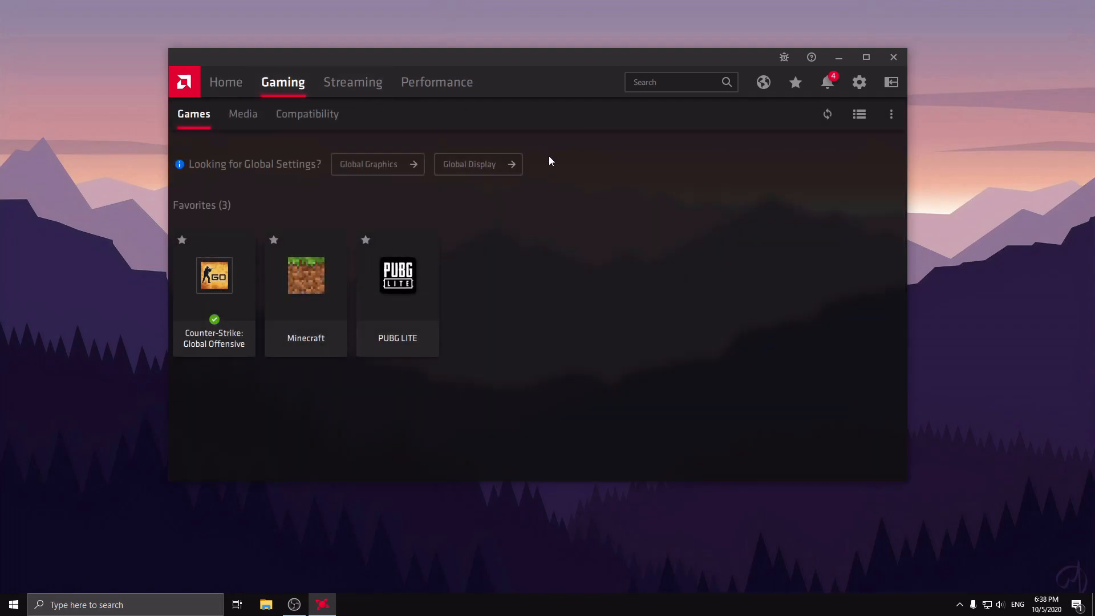
left_click(186, 272)
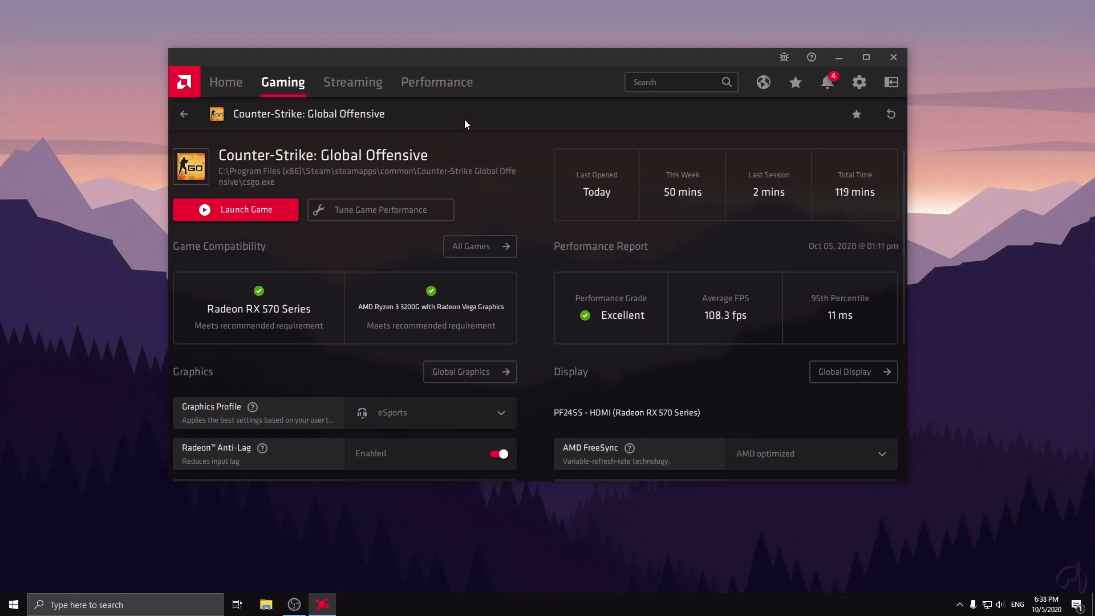
scroll(524, 228, "down", 2)
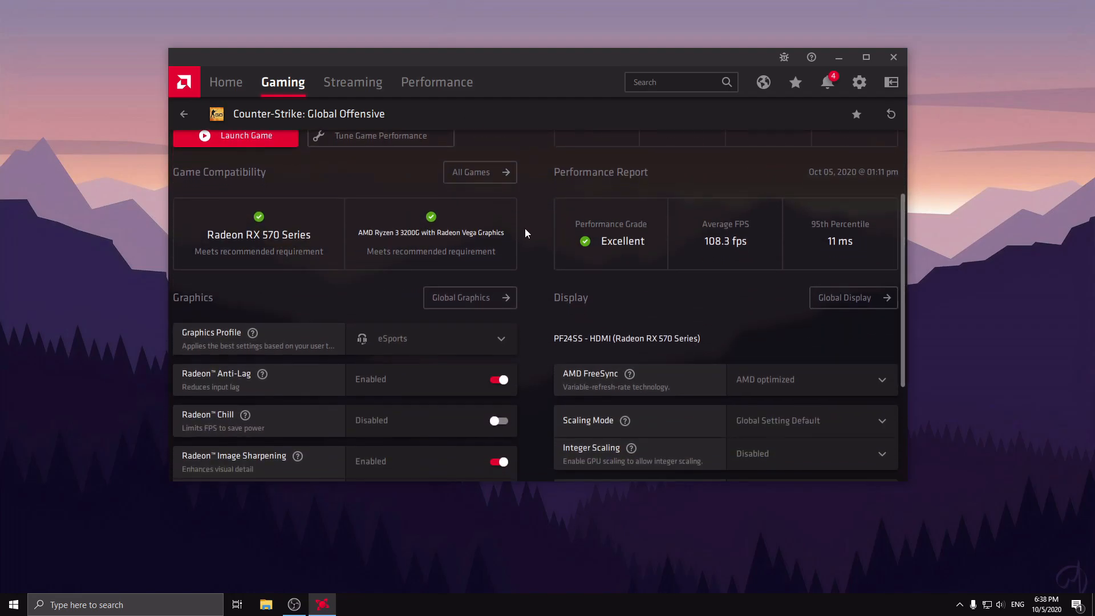
scroll(529, 233, "up", 2)
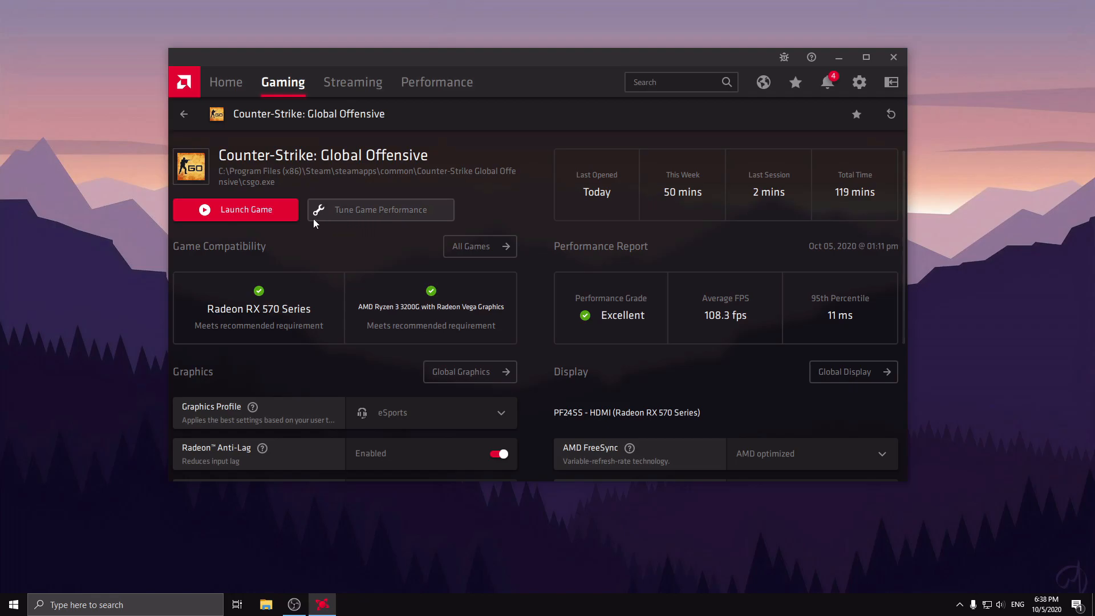
left_click(365, 215)
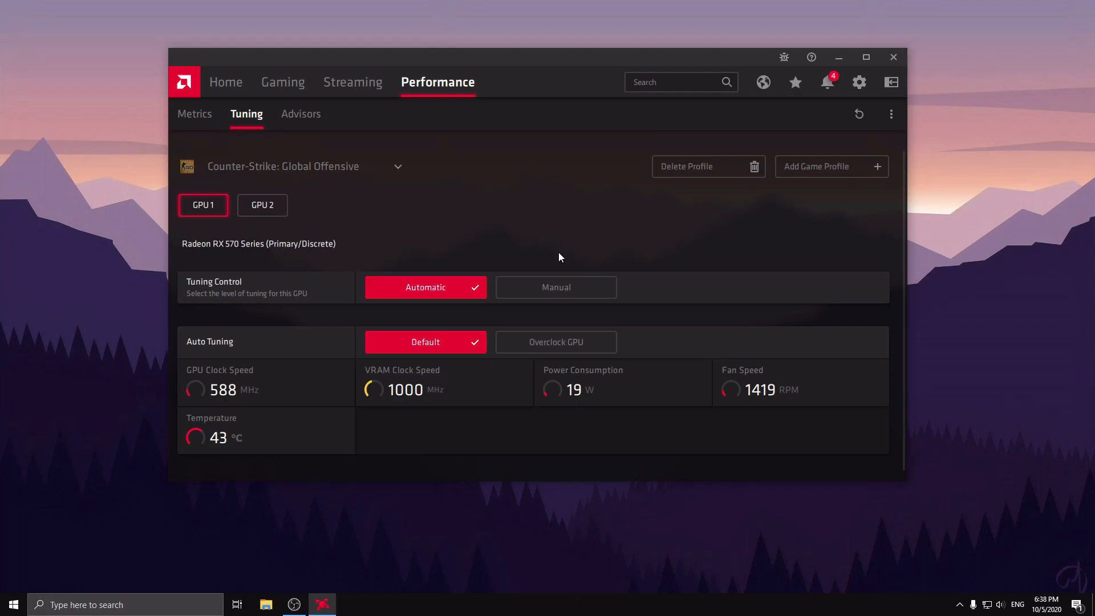
Step: Try manual tuning control with GPU Tuning enabled for Counter-Strike: Global Offensive, switch back to automatic and discard the changes
scroll(590, 207, "down", 1)
scroll(588, 197, "up", 1)
left_click(571, 293)
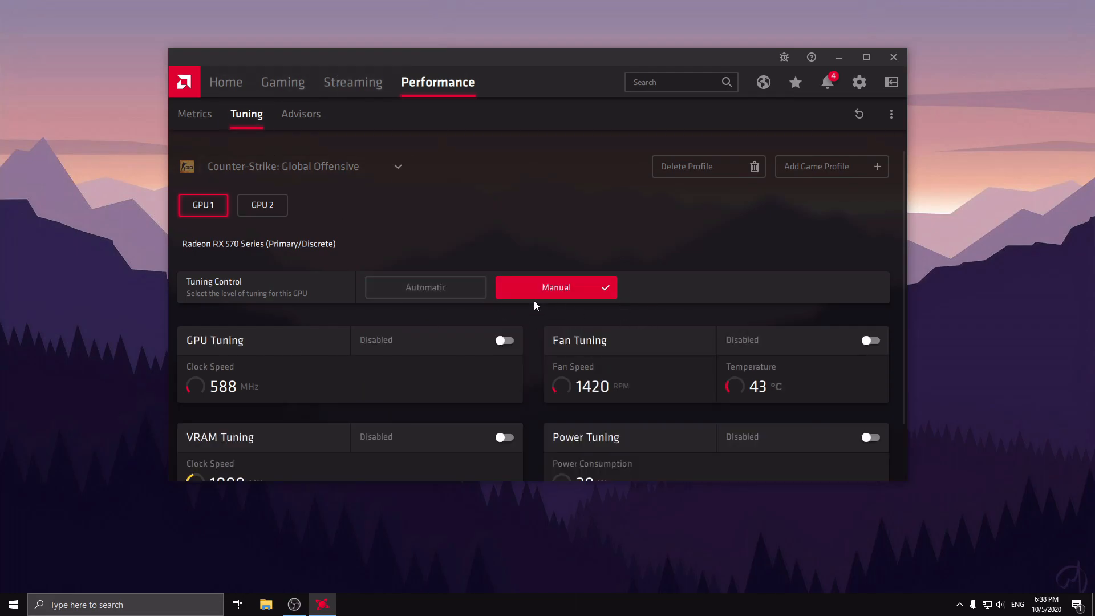
left_click(508, 342)
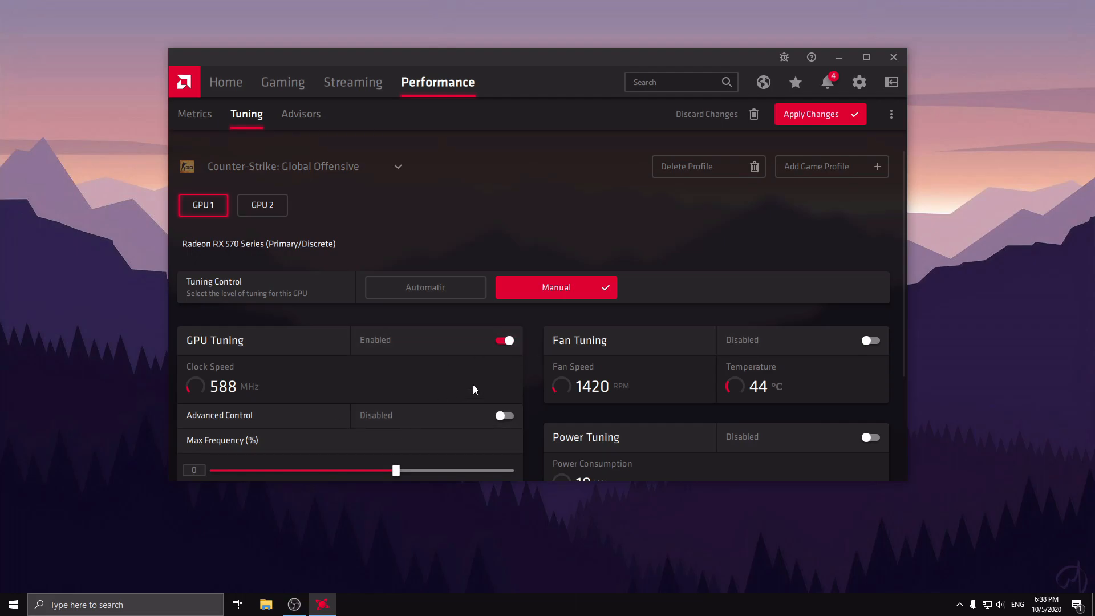
left_click(503, 341)
left_click(435, 294)
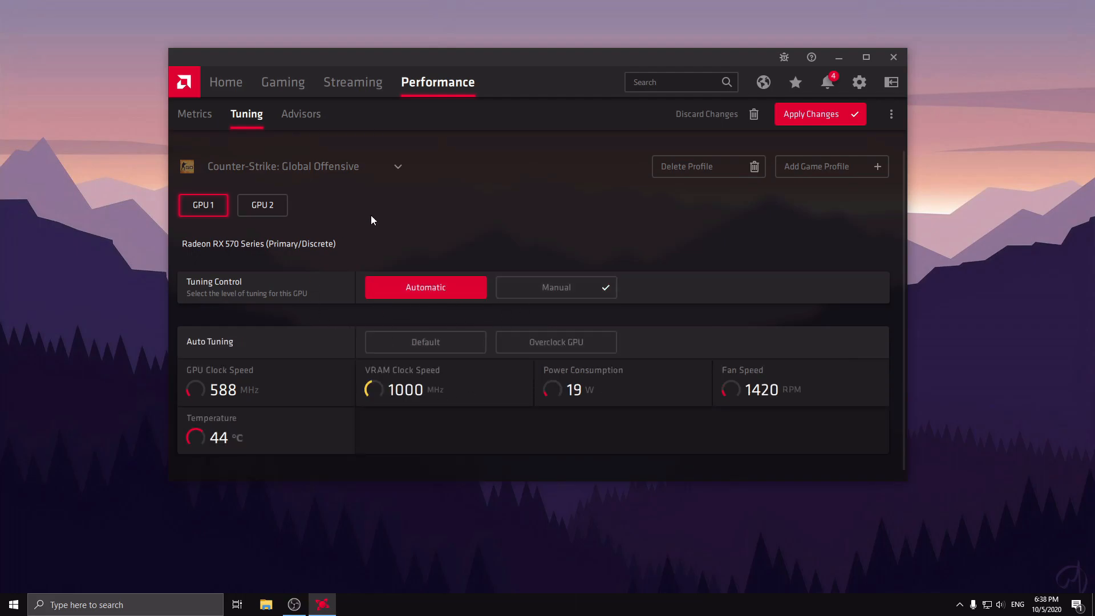
left_click(681, 117)
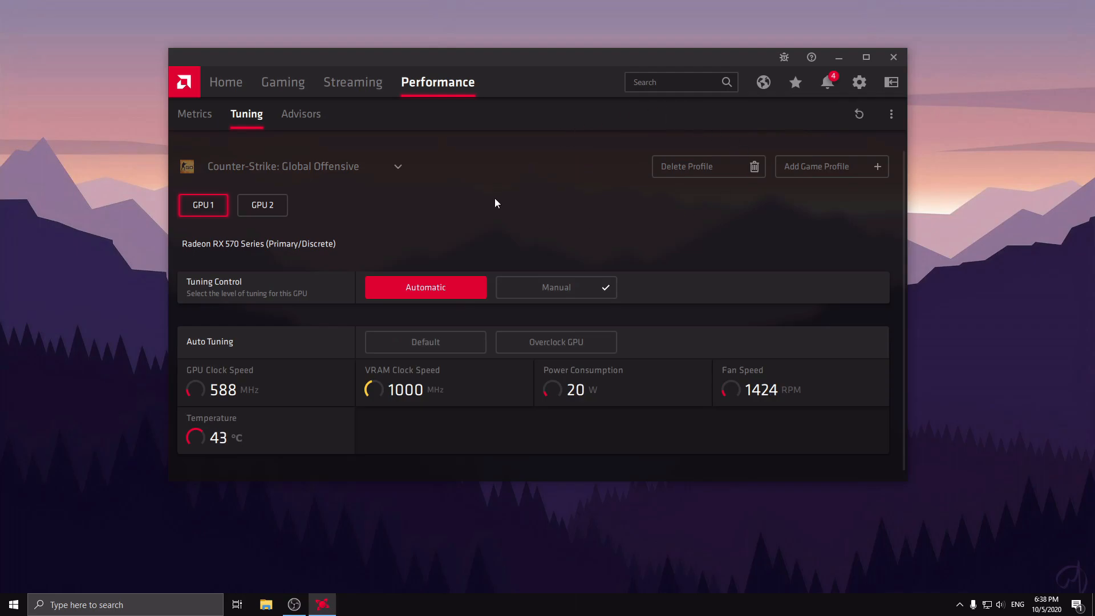
left_click(235, 84)
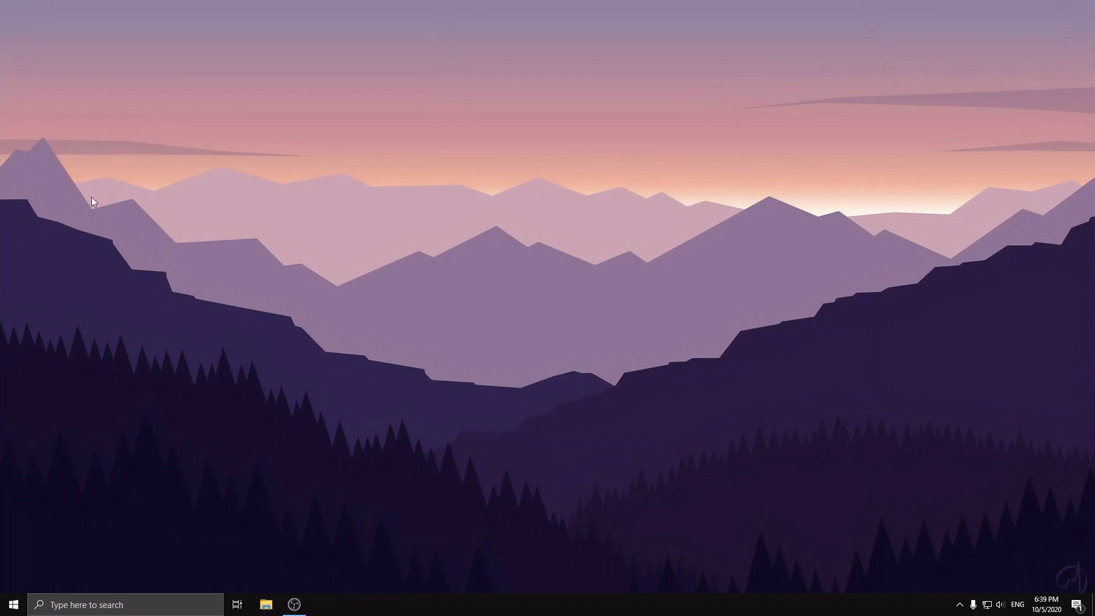
Step: Show the desktop icons and hide them again
right_click(197, 271)
mouse_move(247, 293)
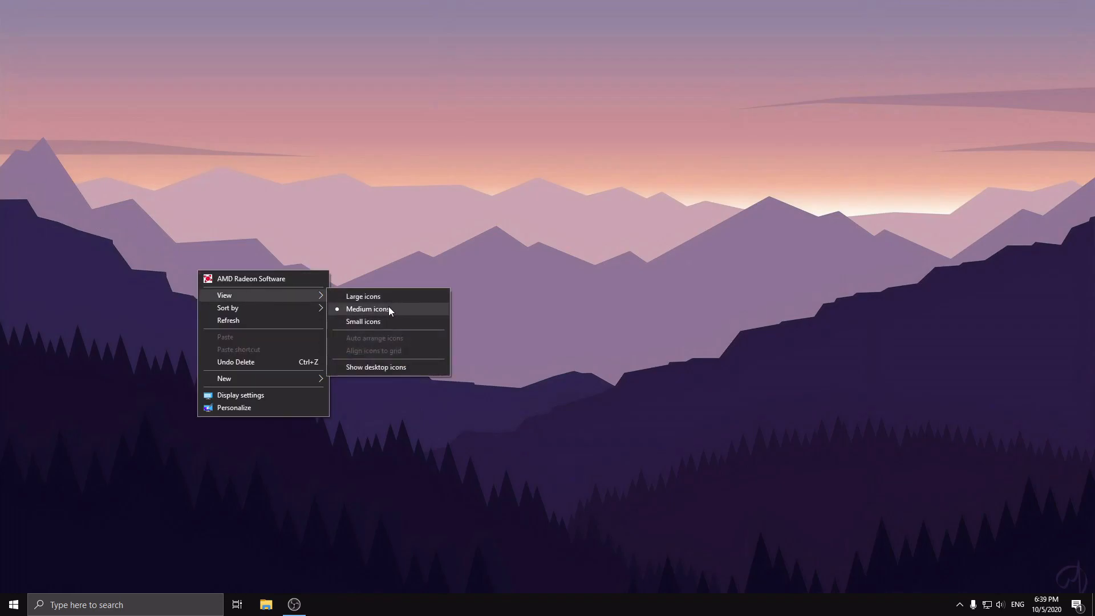
left_click(371, 368)
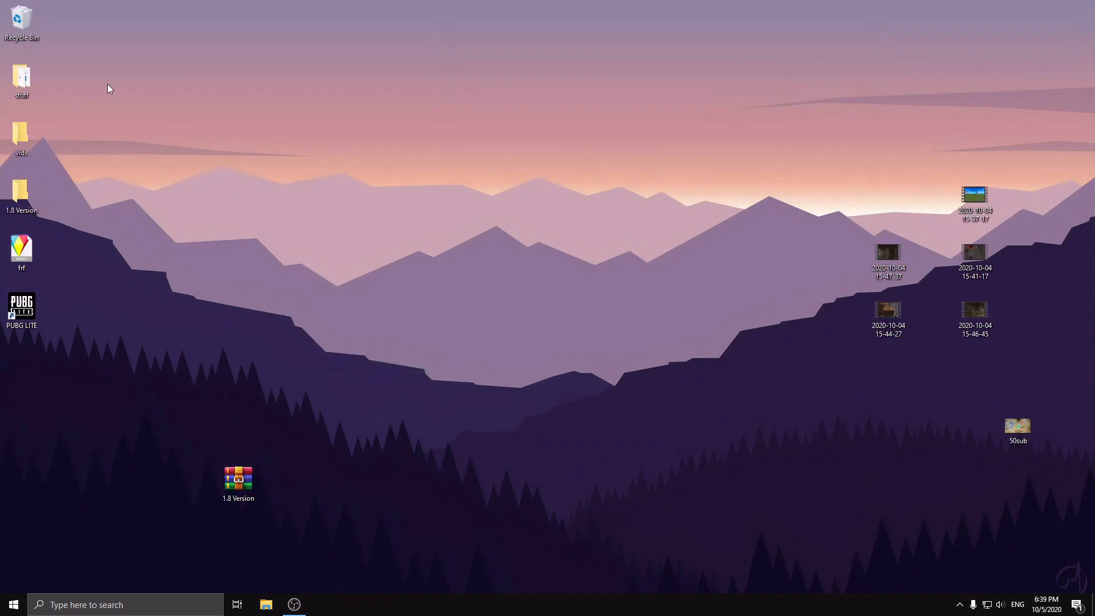
right_click(519, 273)
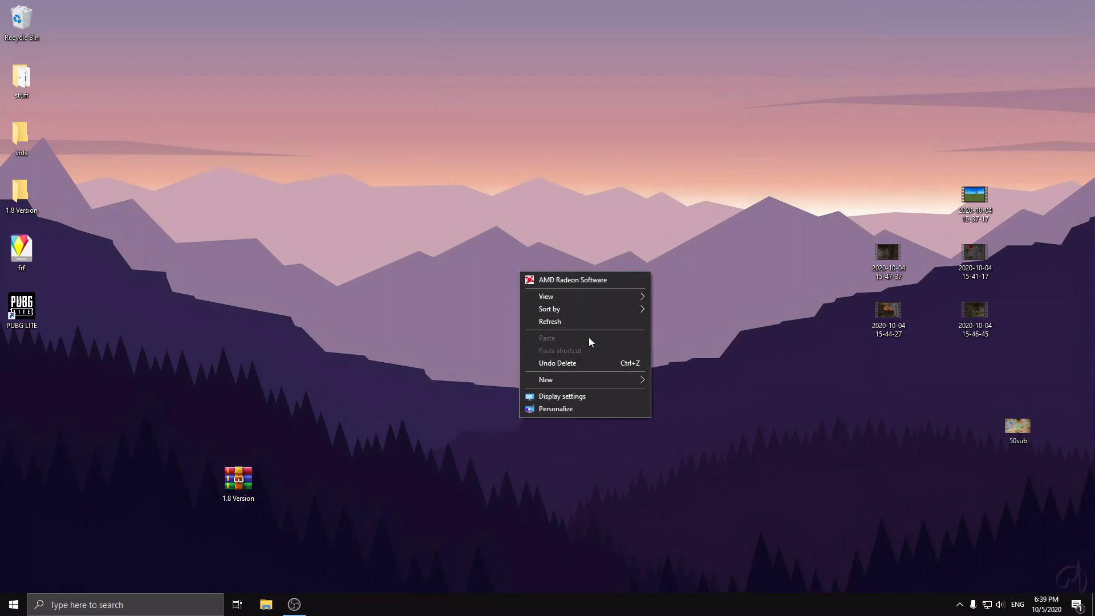
mouse_move(560, 297)
left_click(705, 364)
Step: Search Windows for "tcp" and run TCPOptimizer.exe as administrator
key("super+s")
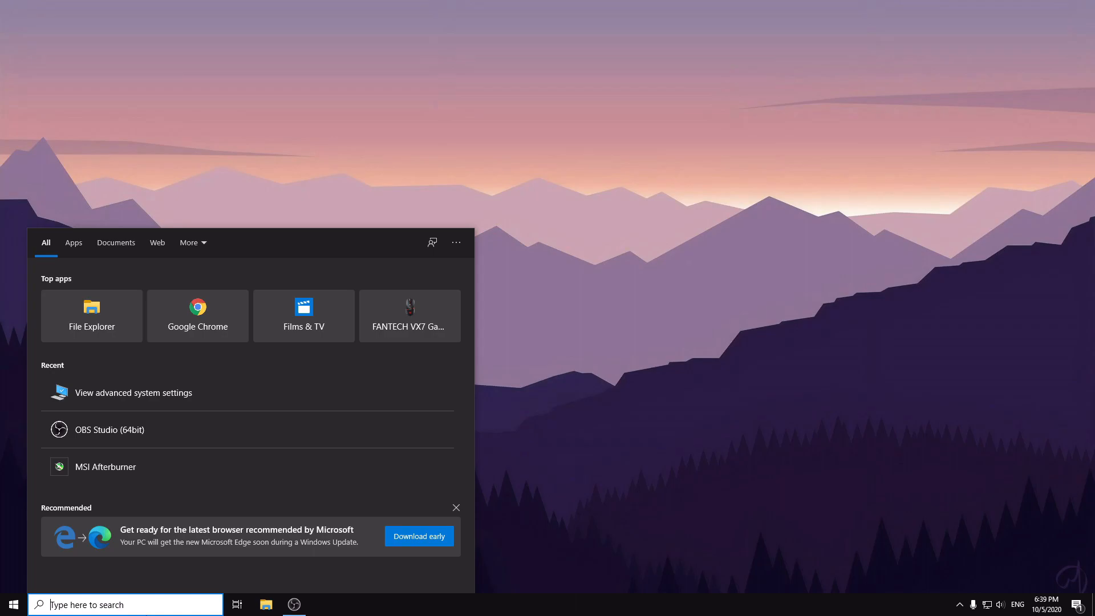
type("tcp")
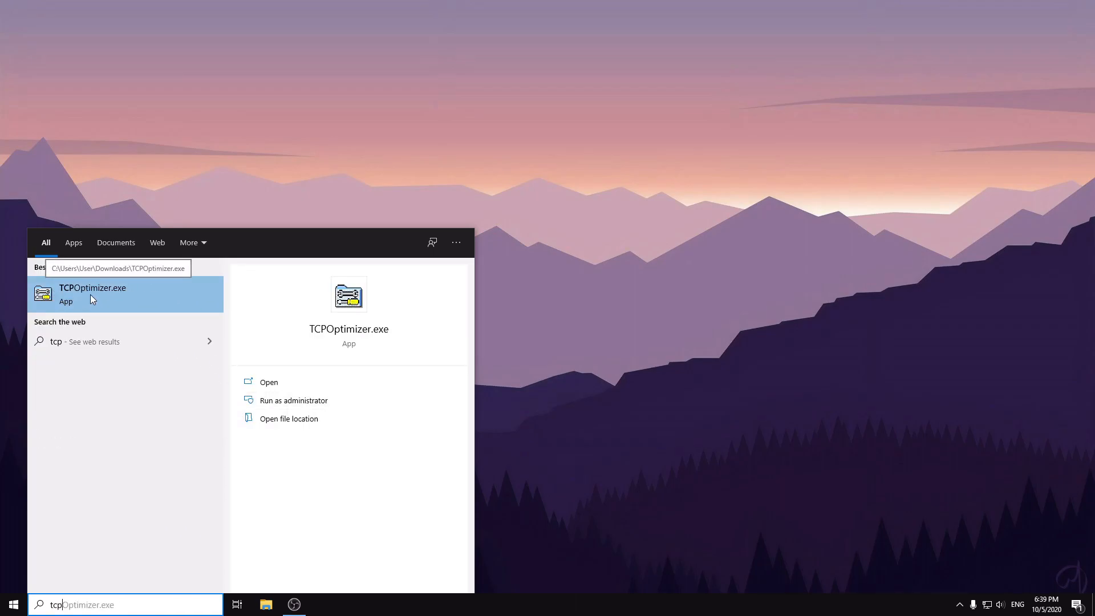
left_click(293, 401)
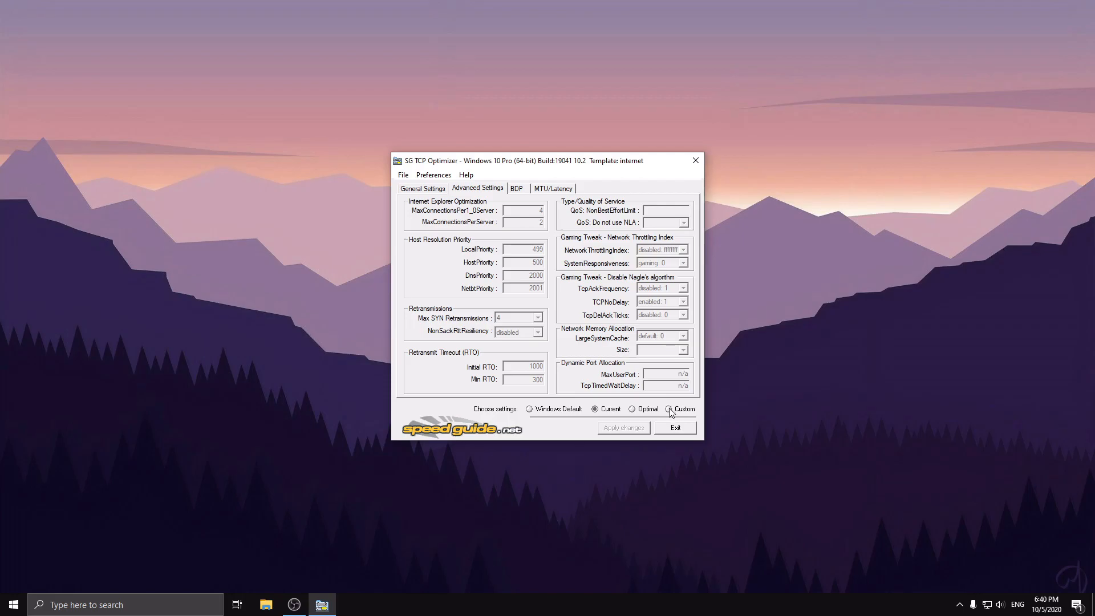
Step: Switch TCP Optimizer to Custom settings, with NetworkThrottlingIndex set to disabled and SystemResponsiveness set to gaming: 0
left_click(666, 411)
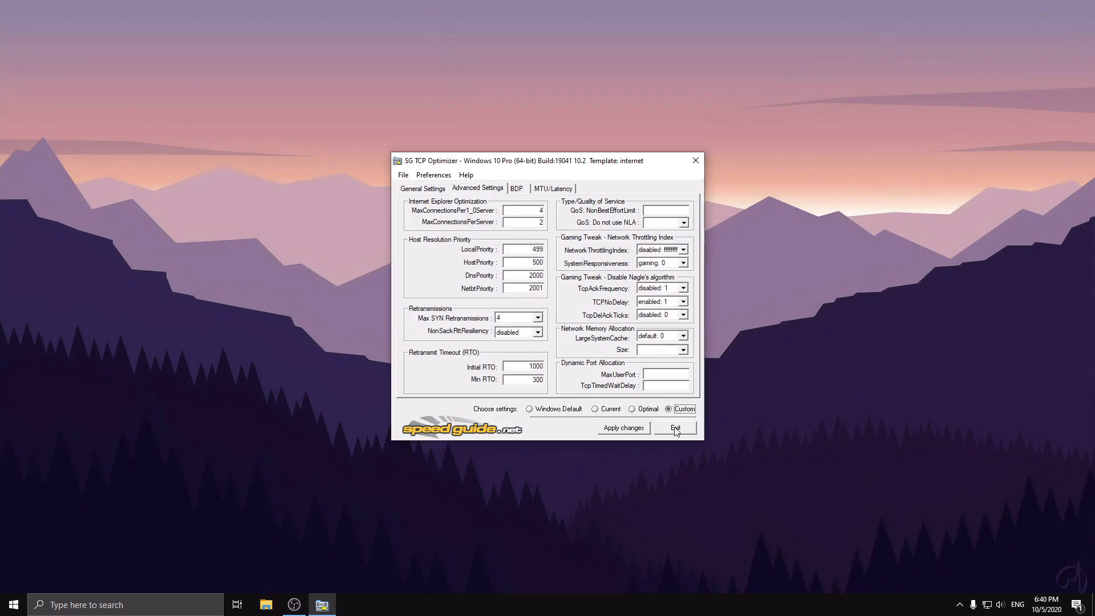
left_click(683, 250)
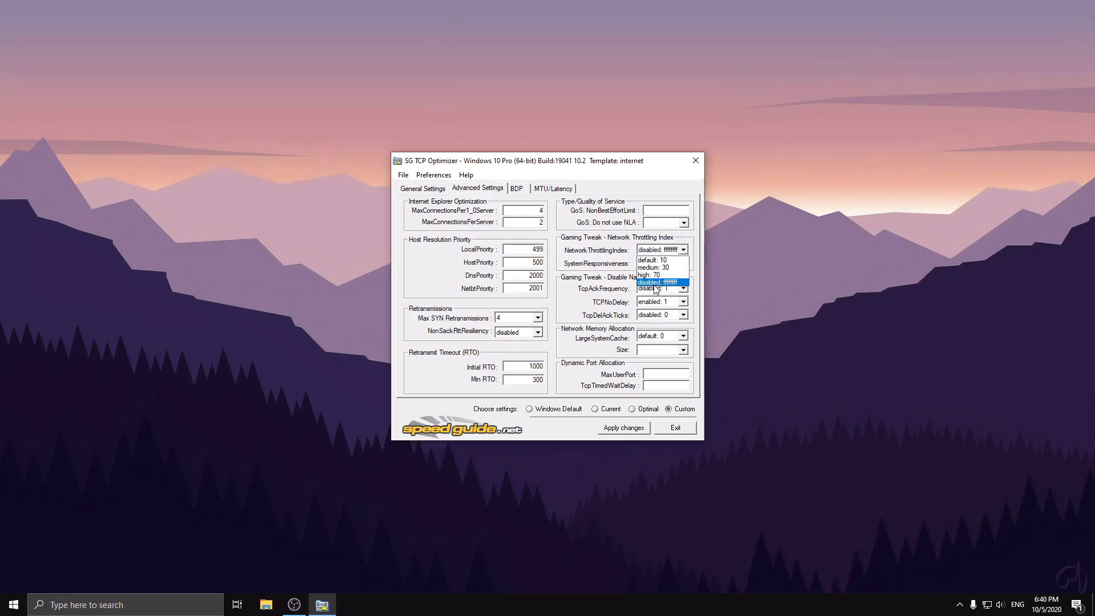
left_click(655, 283)
left_click(683, 263)
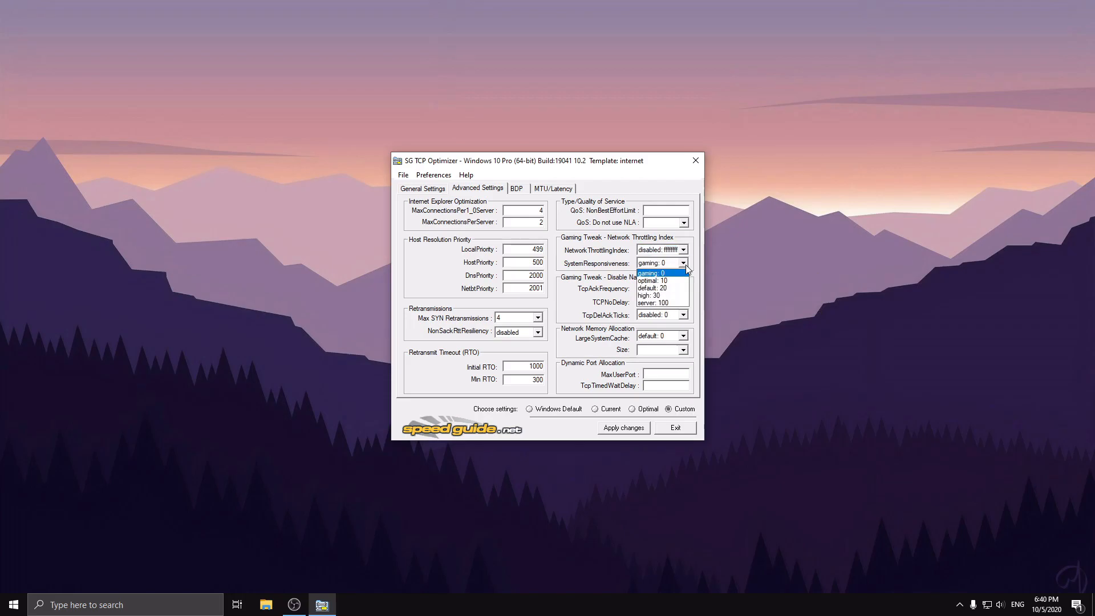
left_click(662, 273)
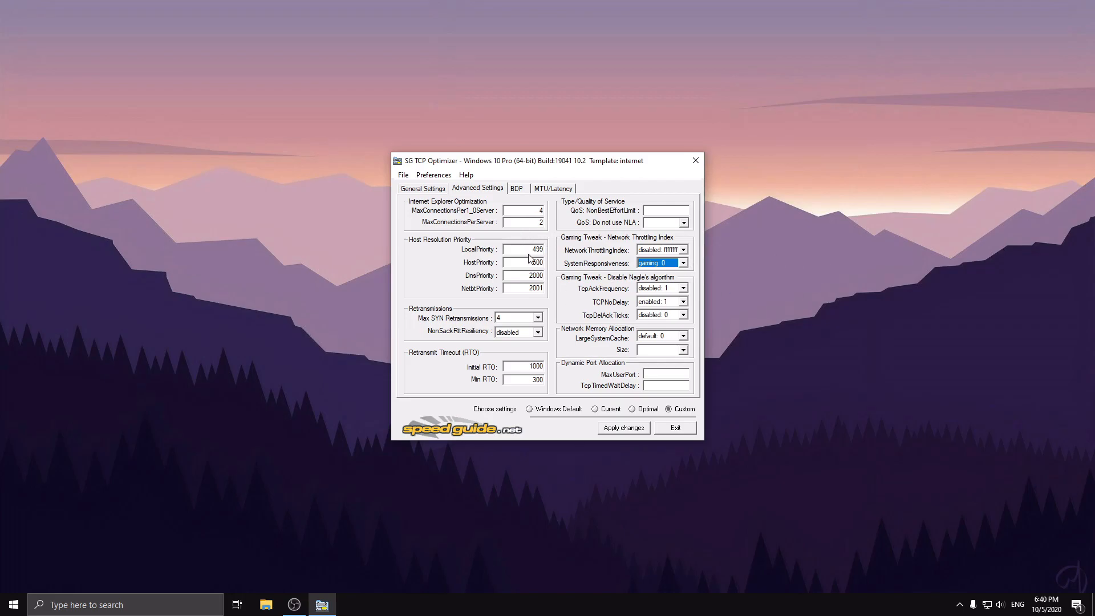
Step: Return TCP Optimizer to the Current settings, view the general connection settings and exit the program
mouse_move(530, 257)
left_click(607, 410)
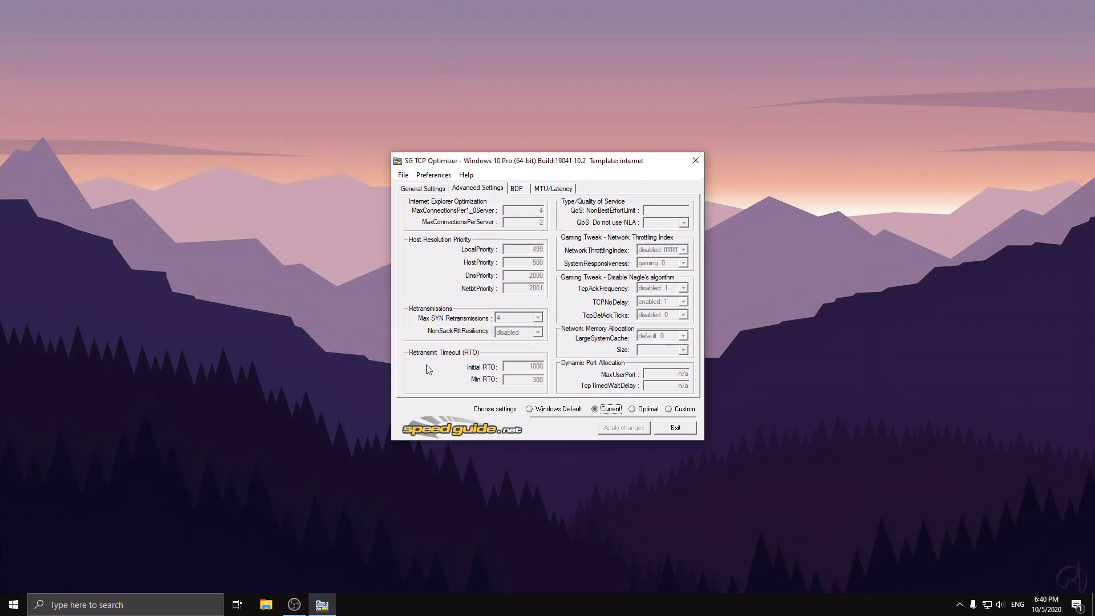
left_click(427, 190)
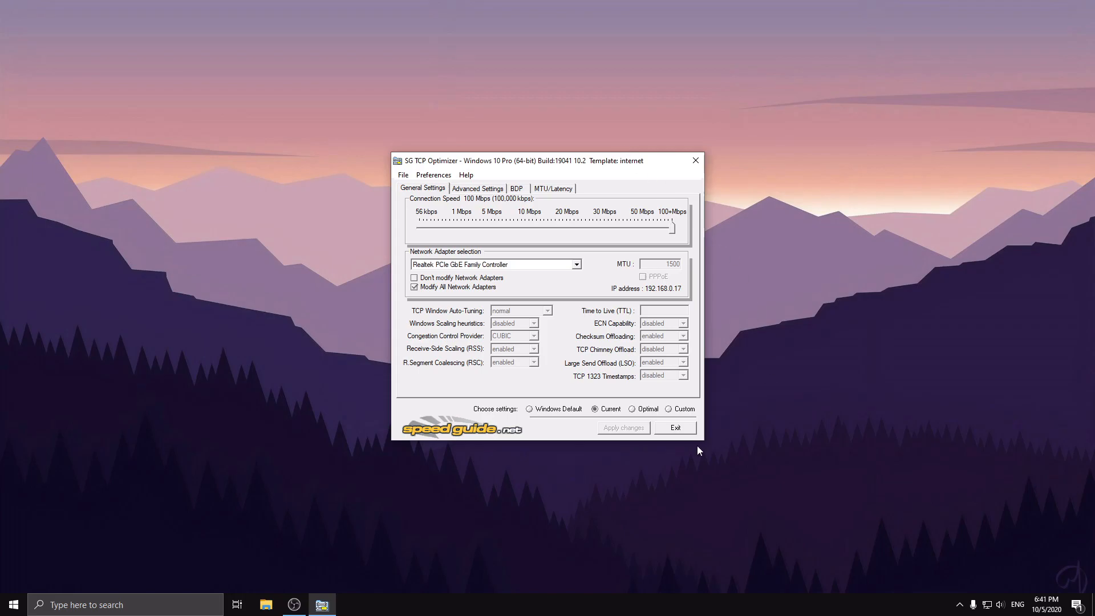
left_click(676, 428)
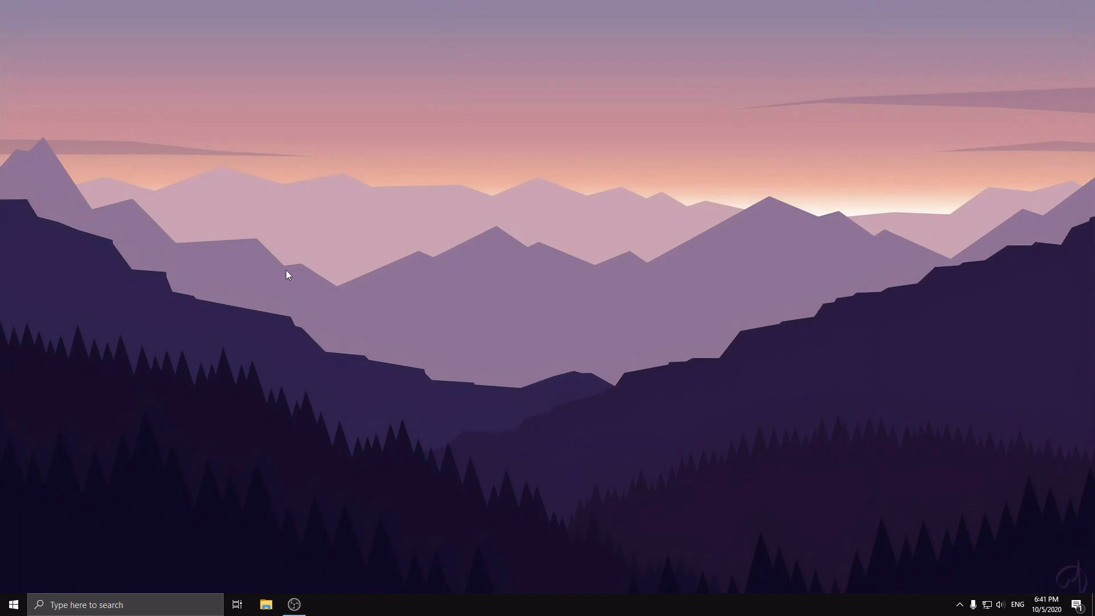
Step: Search Windows for "view" and open View advanced system settings
left_click(81, 609)
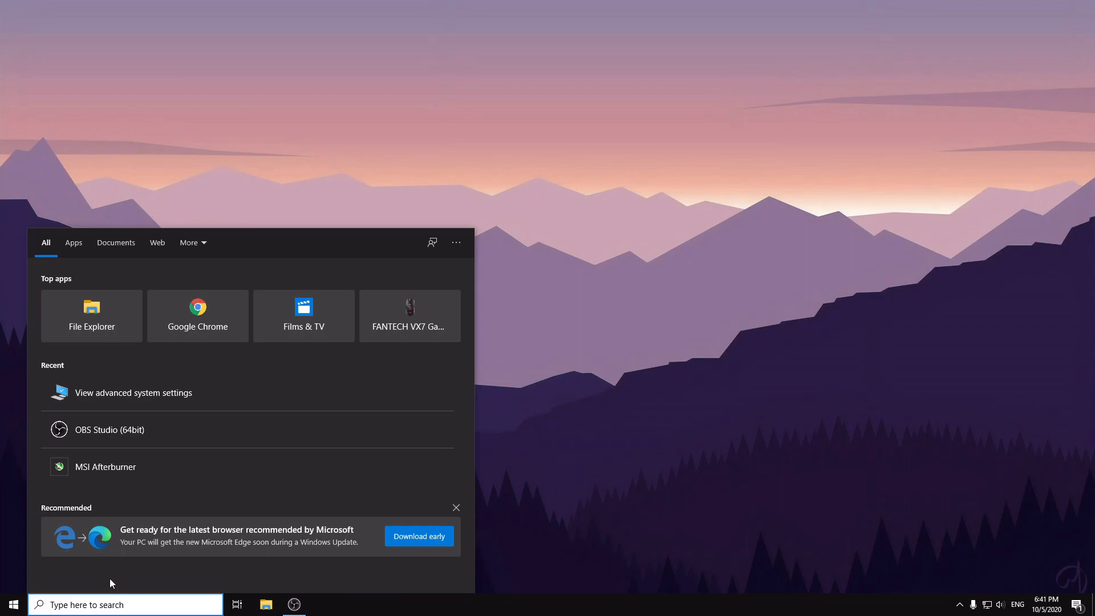
type("view")
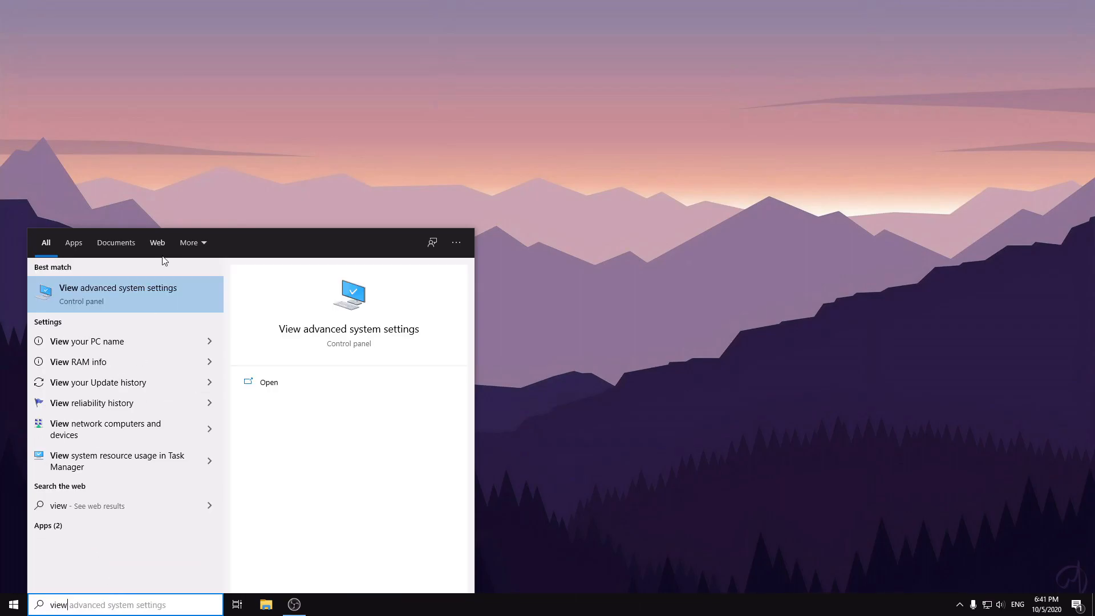
left_click(133, 293)
left_click_drag(217, 91, 489, 127)
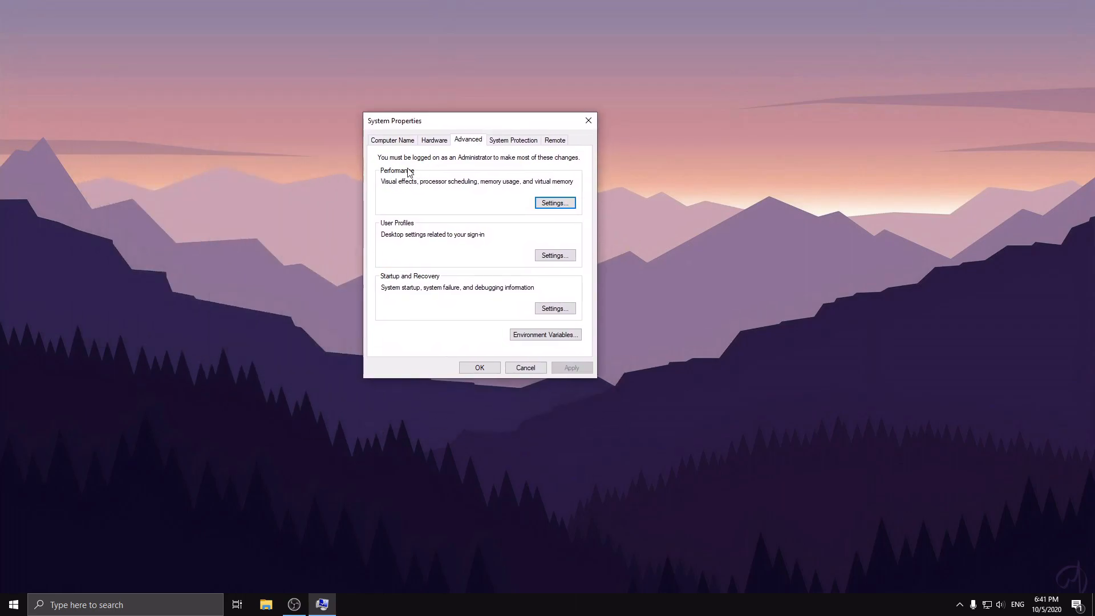
Step: Apply Adjust for best performance as the visual effects setting in Performance Options, then close System Properties
left_click(561, 206)
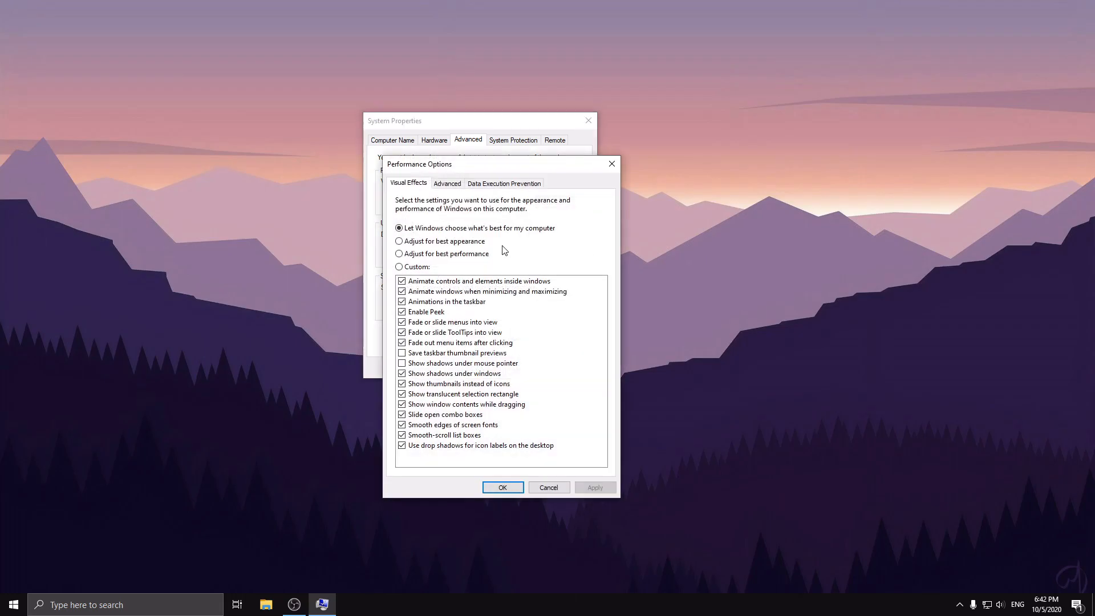
left_click_drag(477, 171, 487, 100)
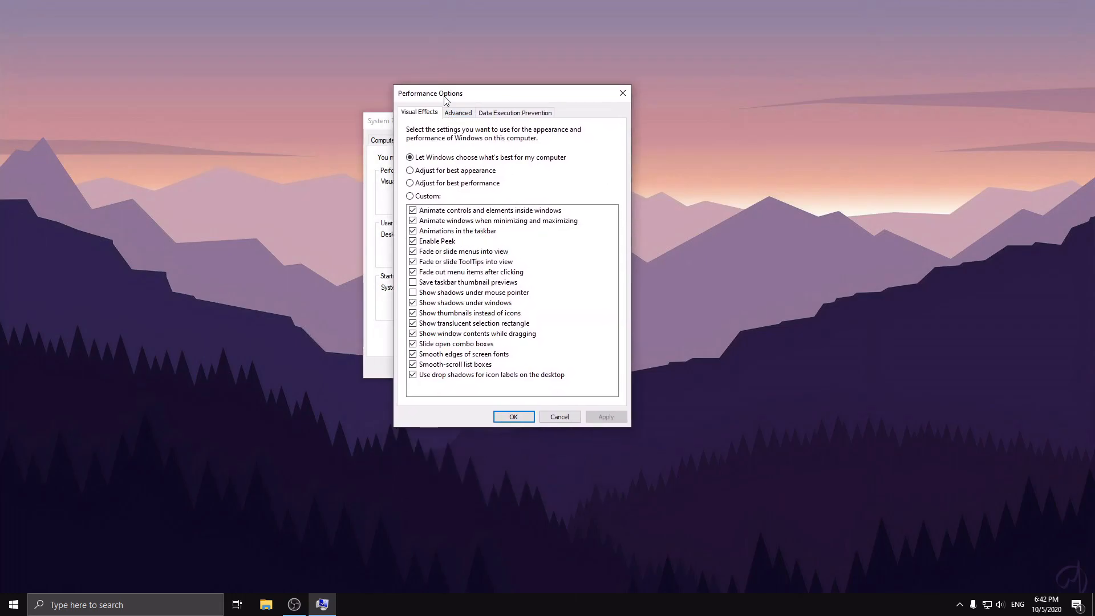
left_click(458, 183)
left_click(605, 416)
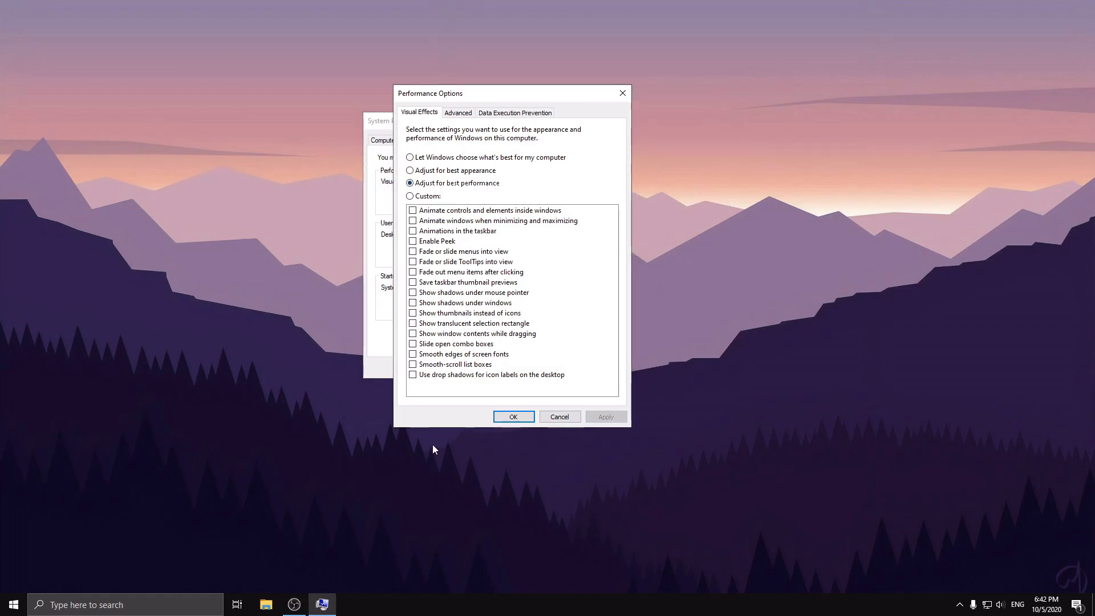
left_click(513, 417)
left_click(593, 120)
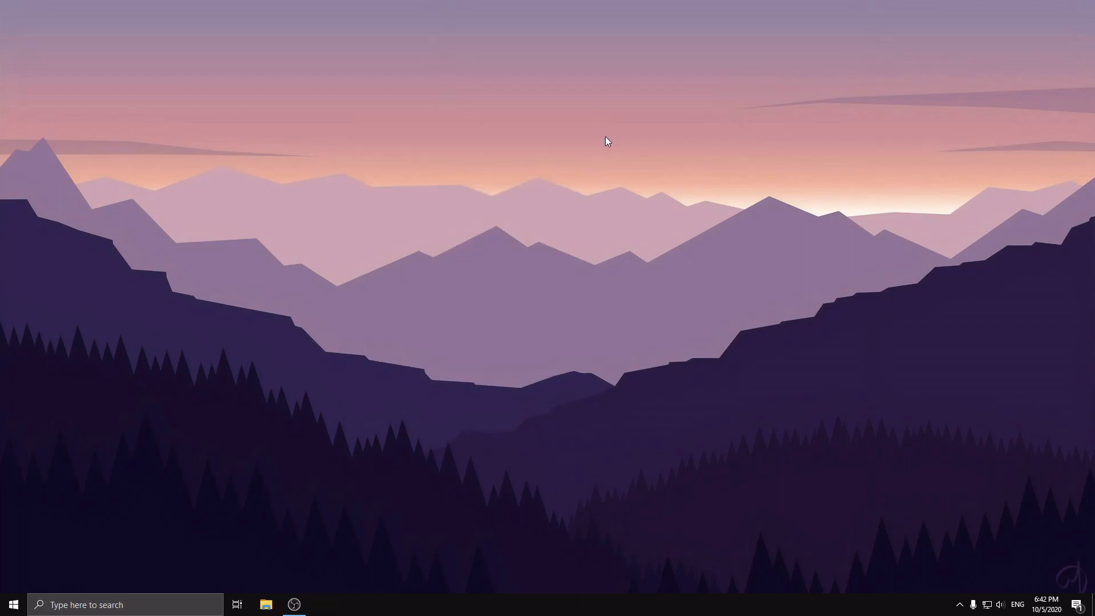
Step: Refresh the desktop
right_click(569, 189)
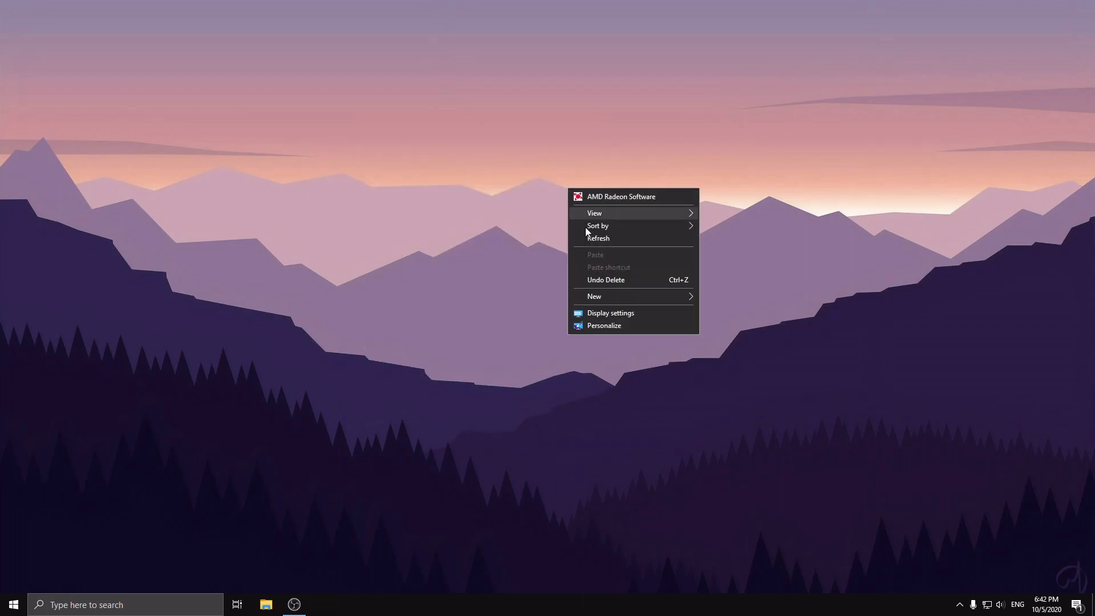
left_click(615, 236)
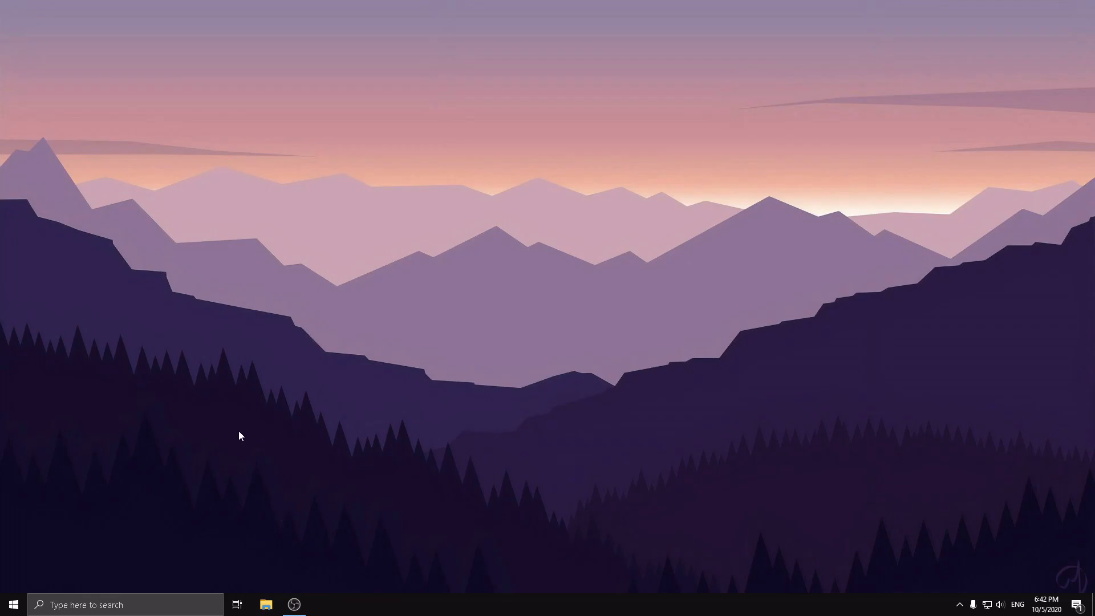
left_click(132, 611)
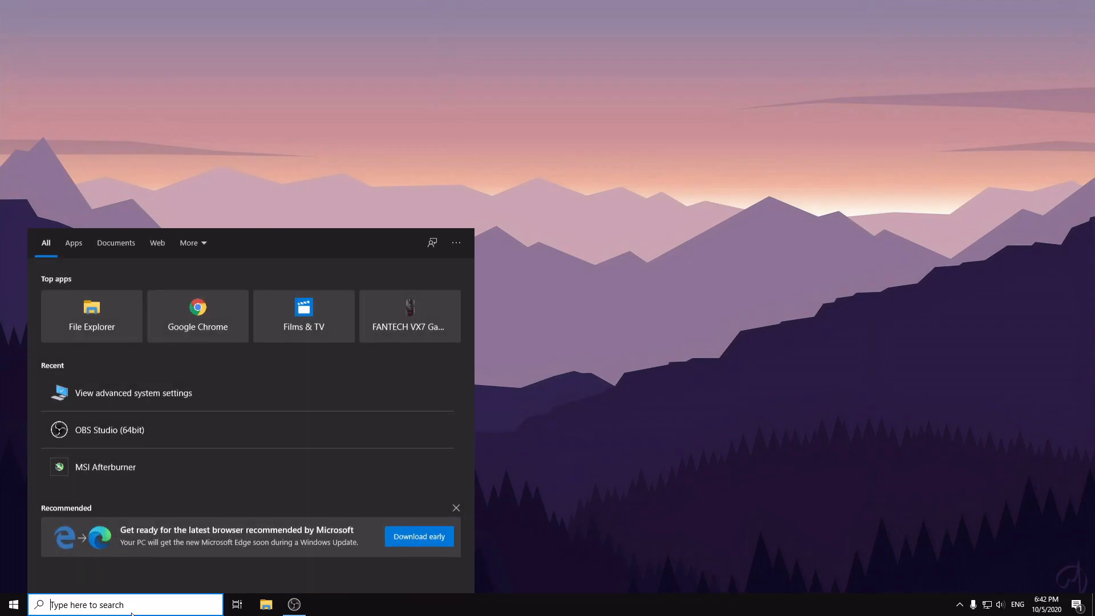
left_click(713, 513)
Step: Search Windows Settings for "trans", view the Transparency effects option on the Colors page and close Settings
right_click(13, 608)
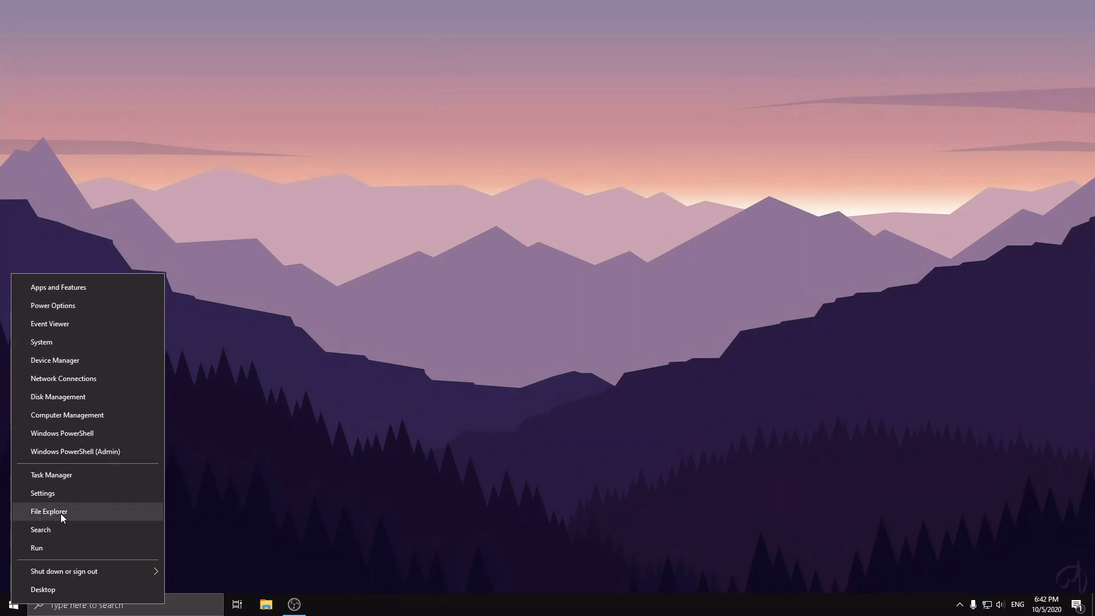
left_click(52, 494)
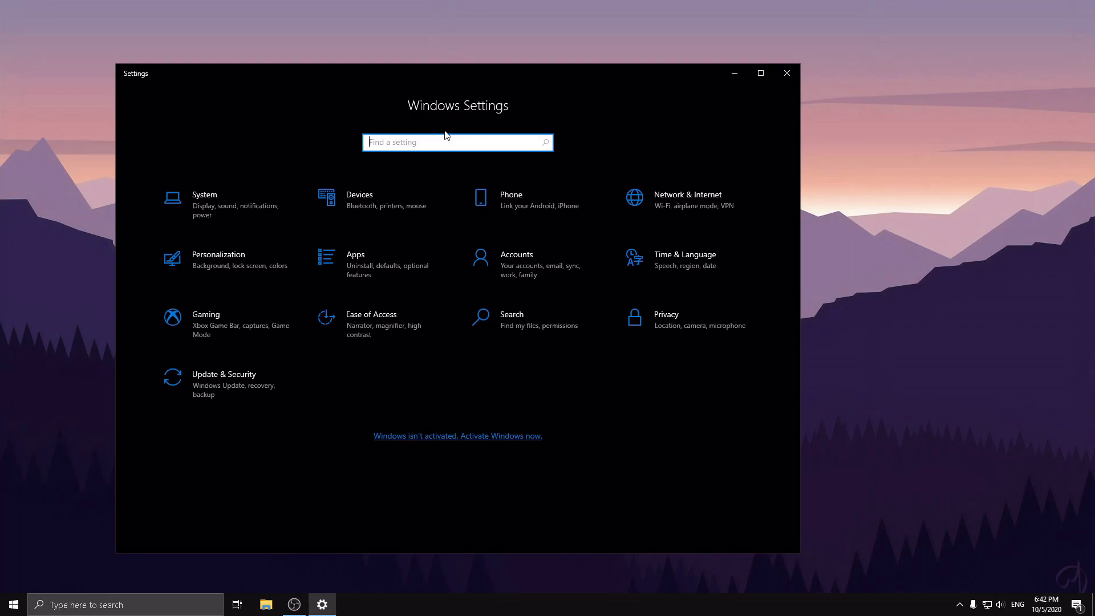
type("trans")
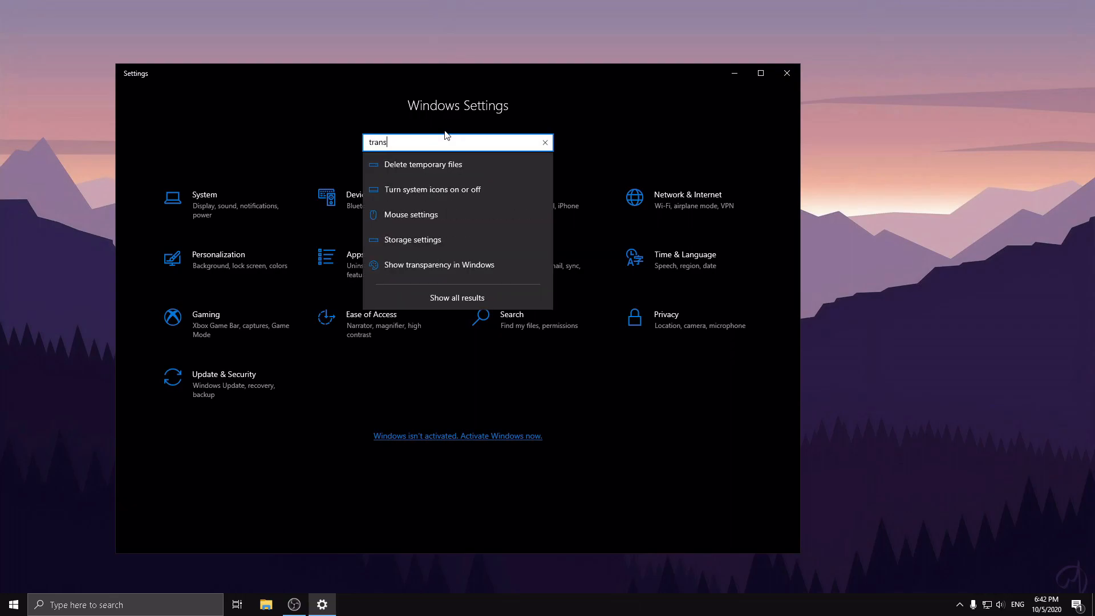
left_click(415, 170)
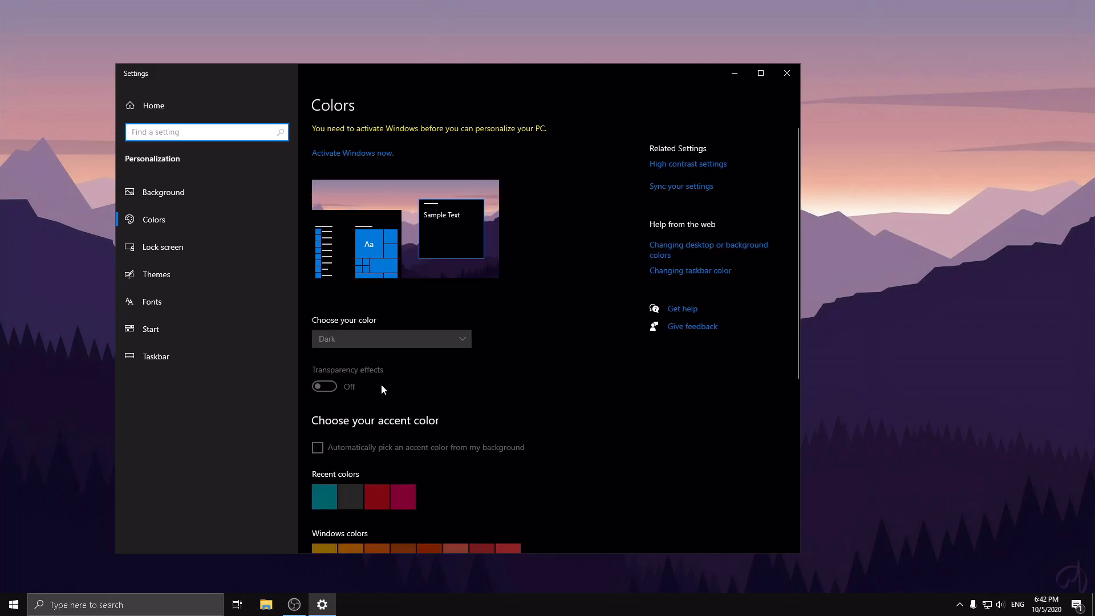
left_click(787, 73)
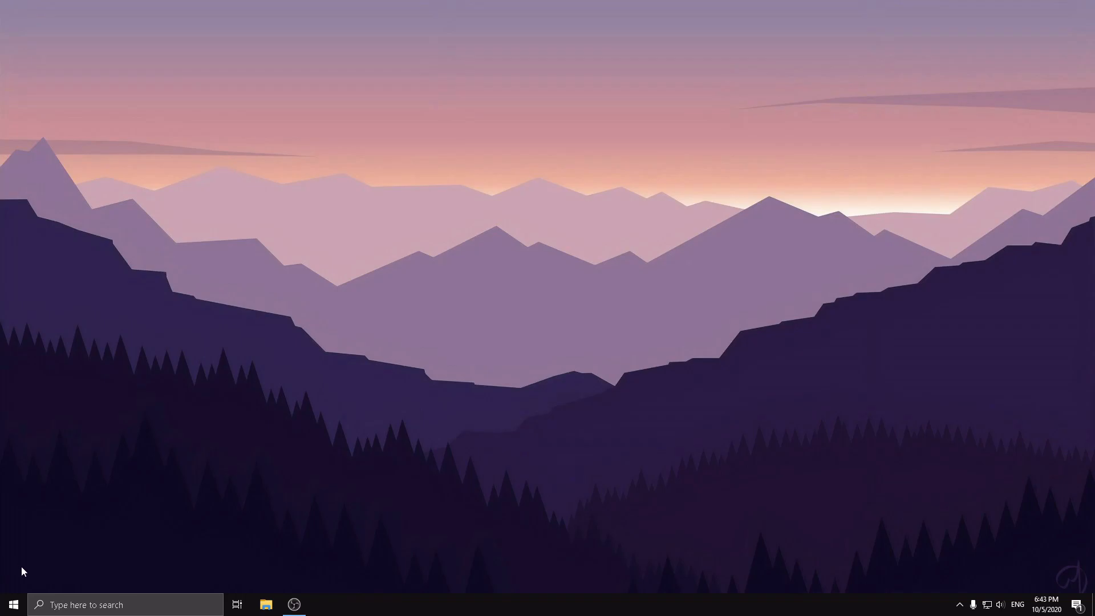
Step: Turn off Xbox Game Bar in the Windows Gaming settings and view the Game Mode page
right_click(4, 604)
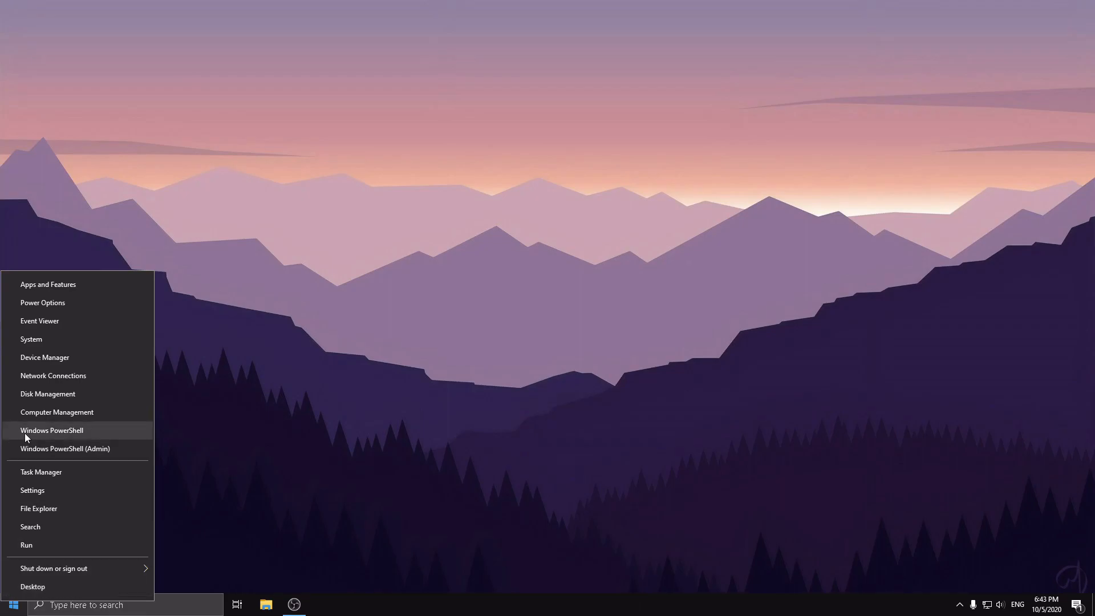
left_click(62, 488)
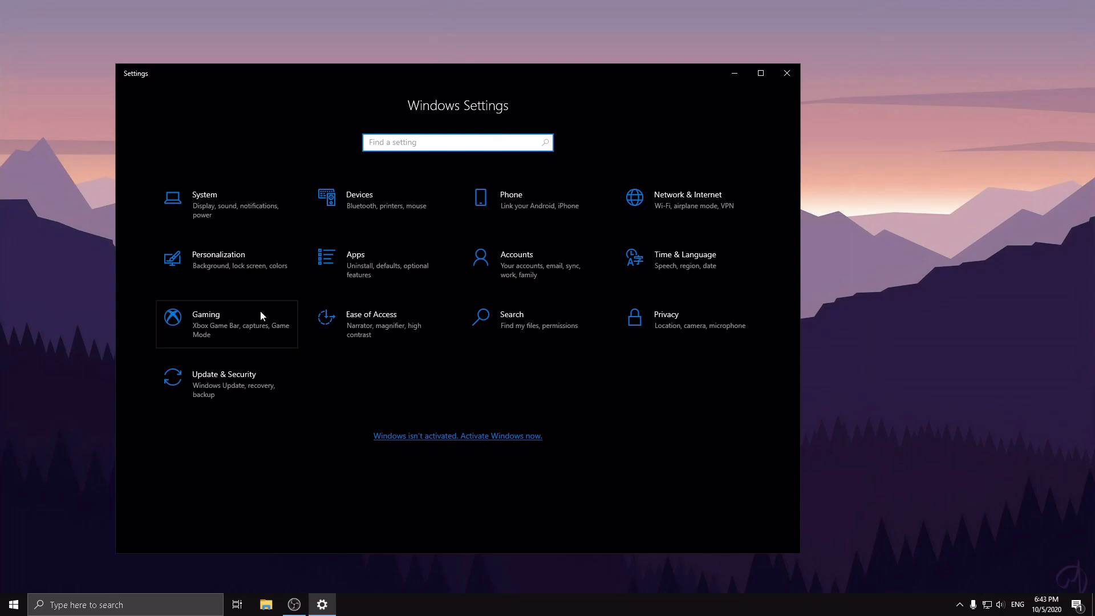
left_click(224, 322)
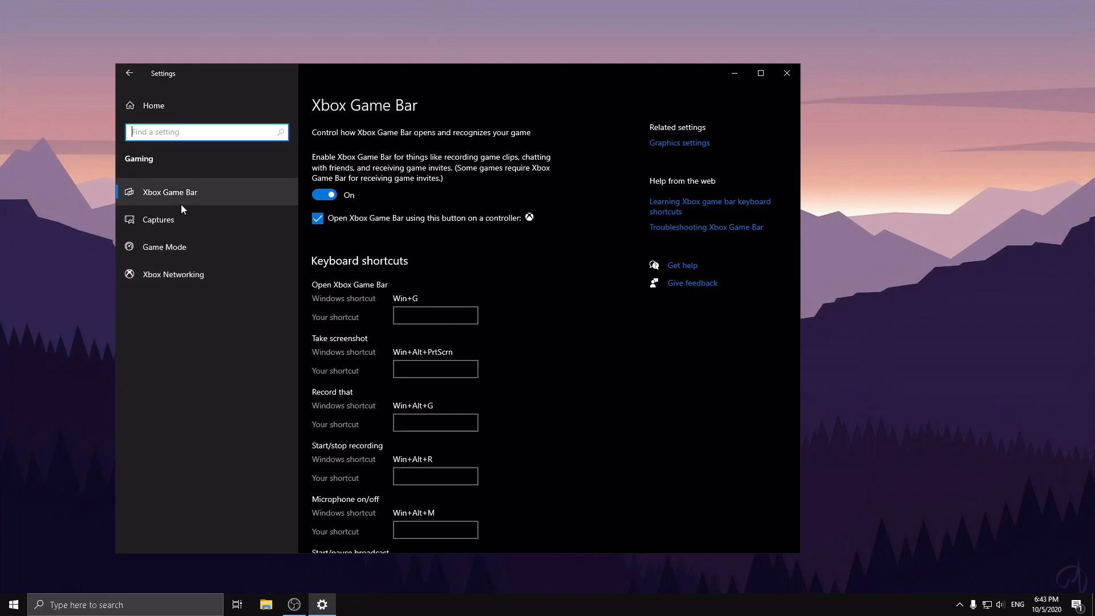
left_click(336, 195)
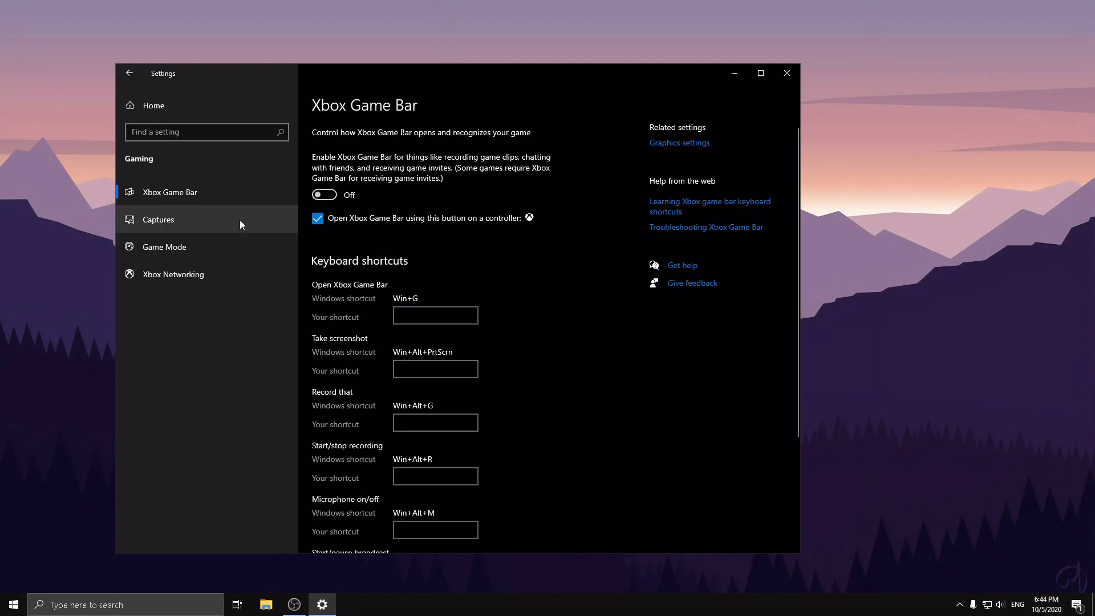
left_click(185, 245)
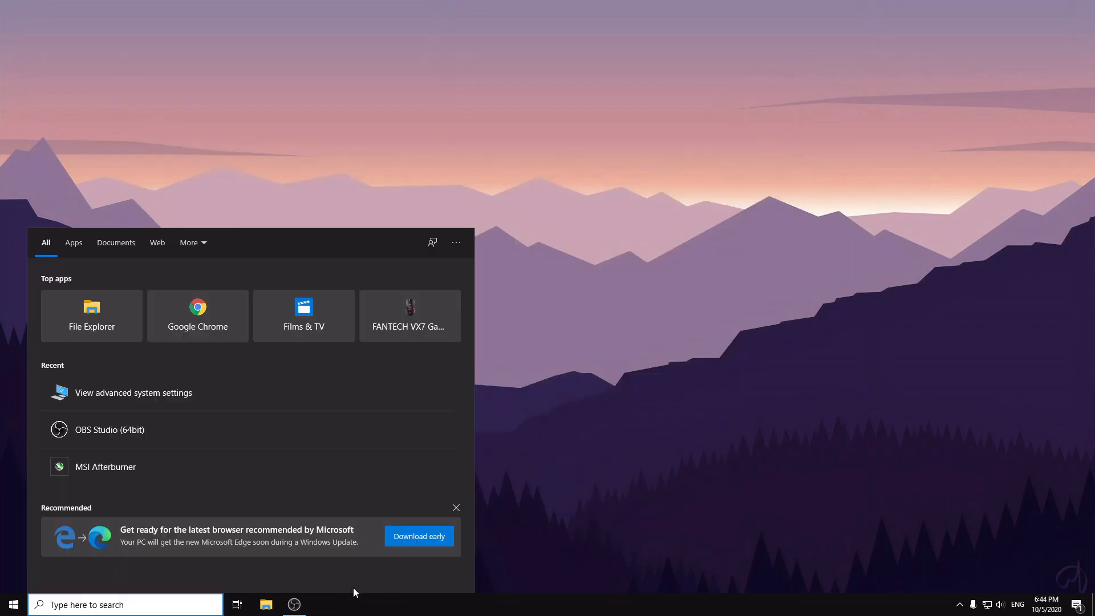
left_click(785, 575)
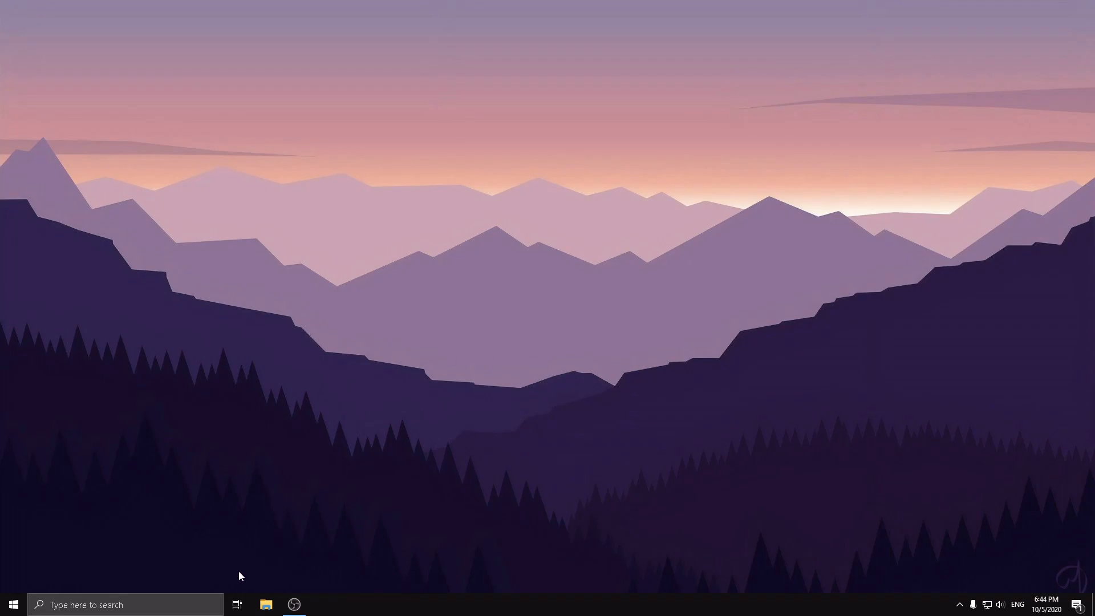
left_click(190, 605)
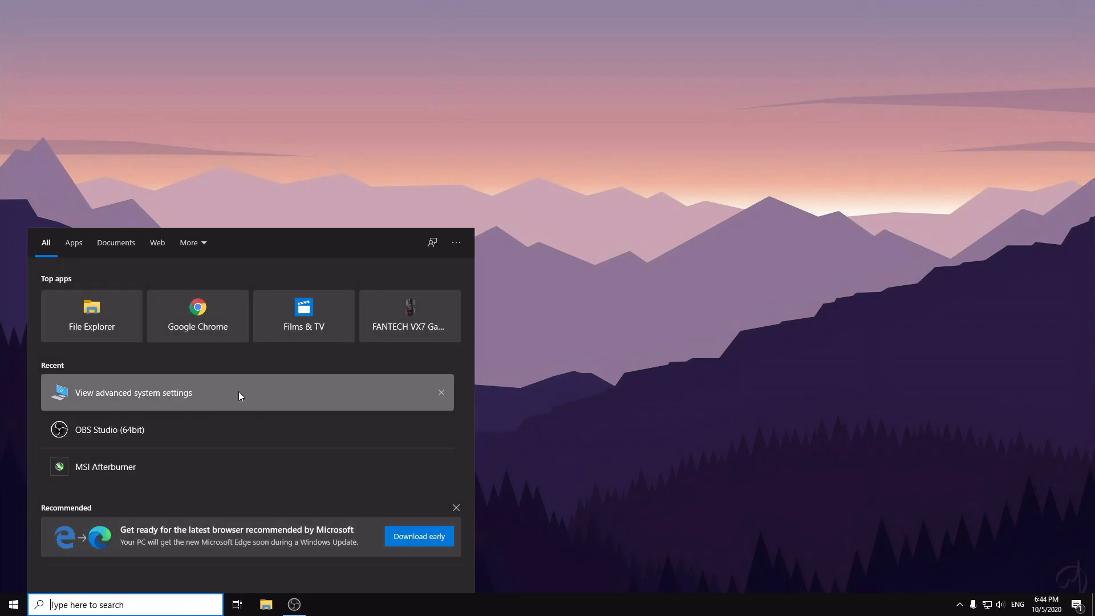
left_click(624, 424)
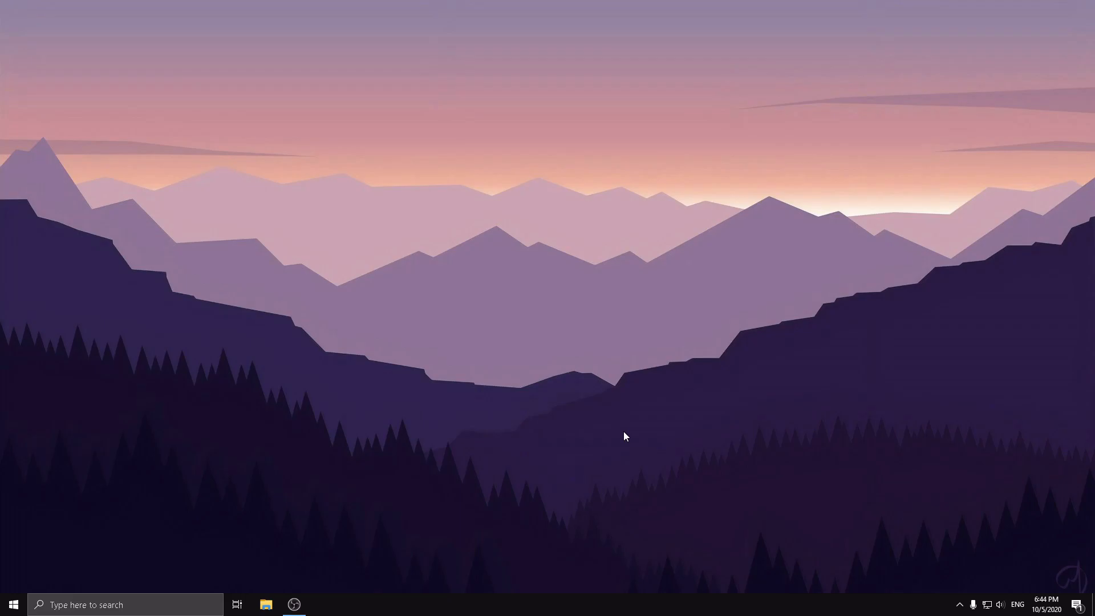
Step: Launch Google Chrome, maximize its window and open the browser settings
left_click(196, 603)
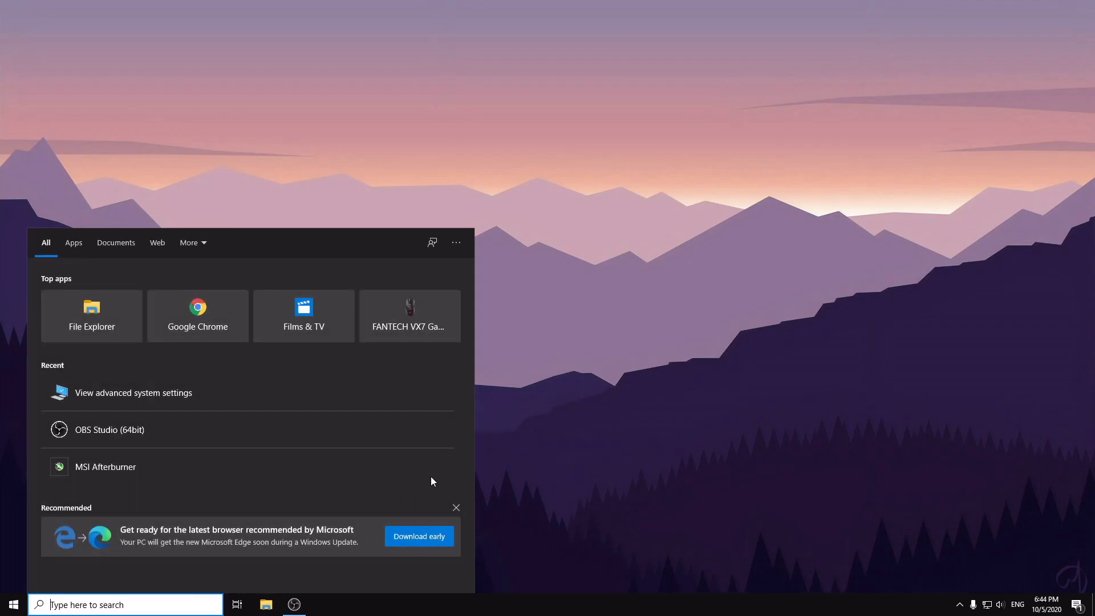
left_click(196, 325)
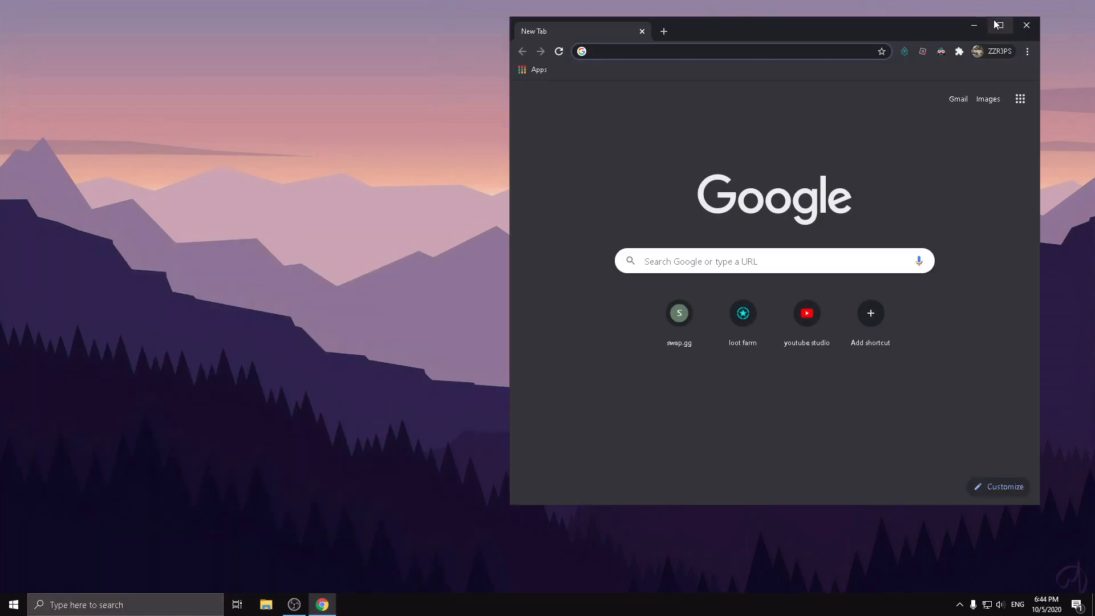
left_click(1001, 25)
left_click(1083, 30)
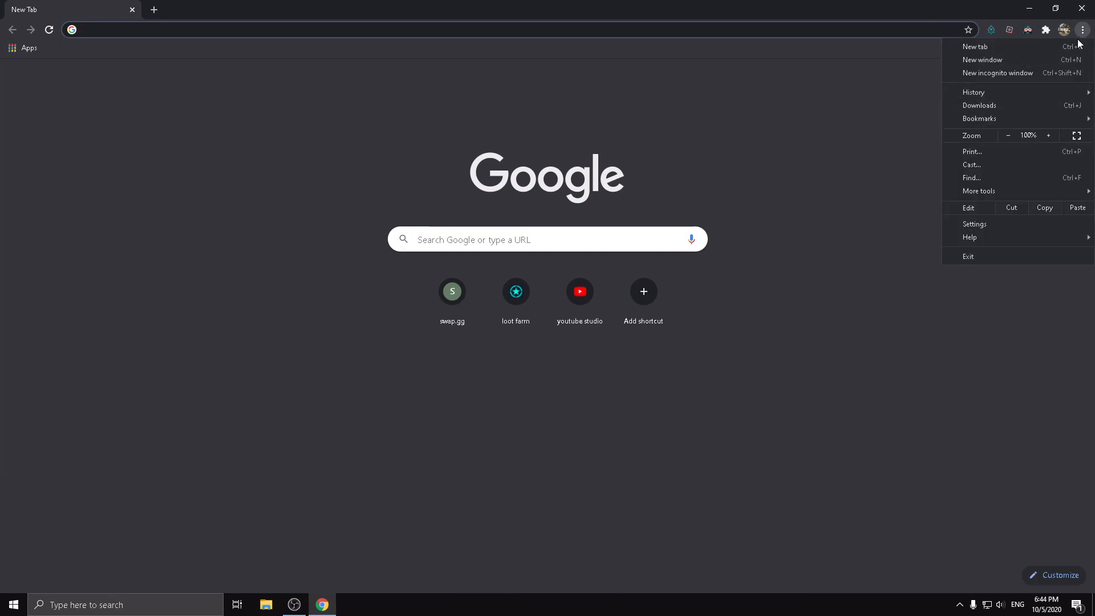
left_click(992, 224)
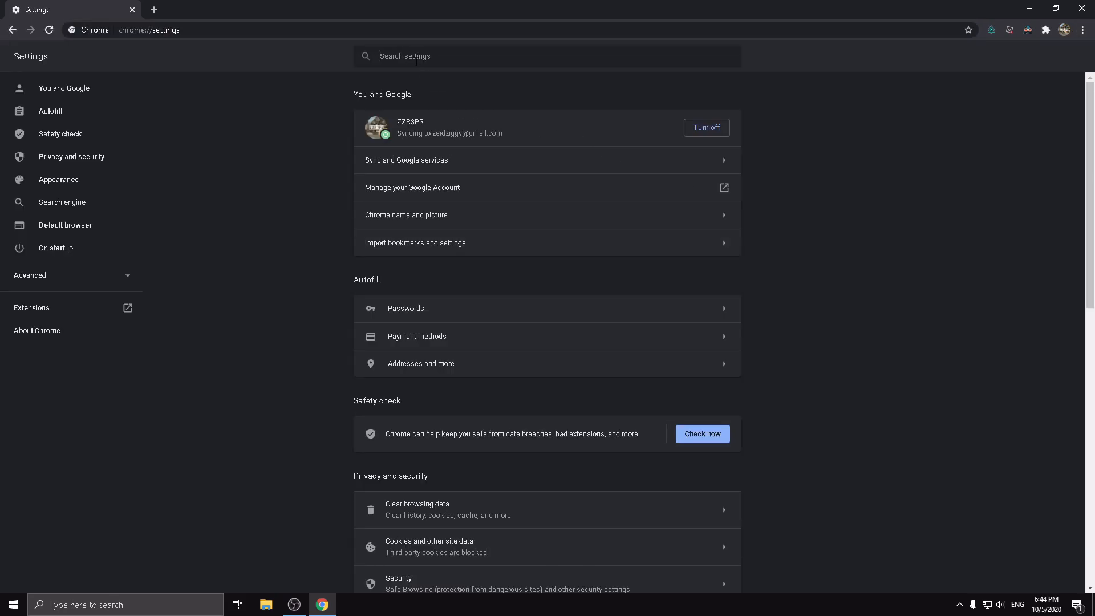
Step: Search the Chrome settings for "Hard", toggle Use hardware acceleration when available and close Chrome
type("Hard")
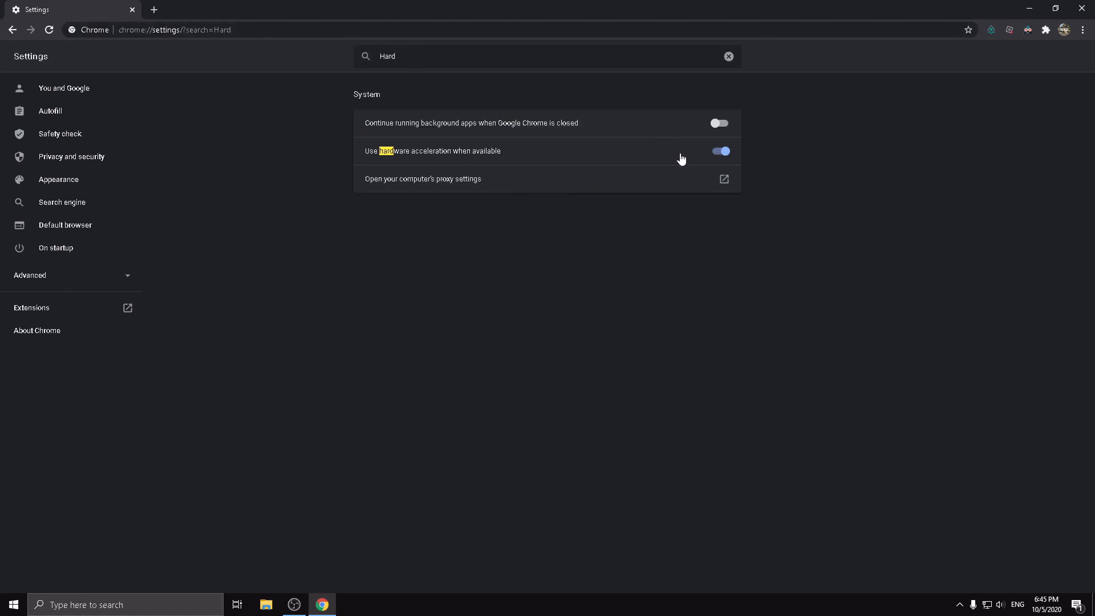
left_click(721, 151)
left_click(673, 151)
left_click(1086, 6)
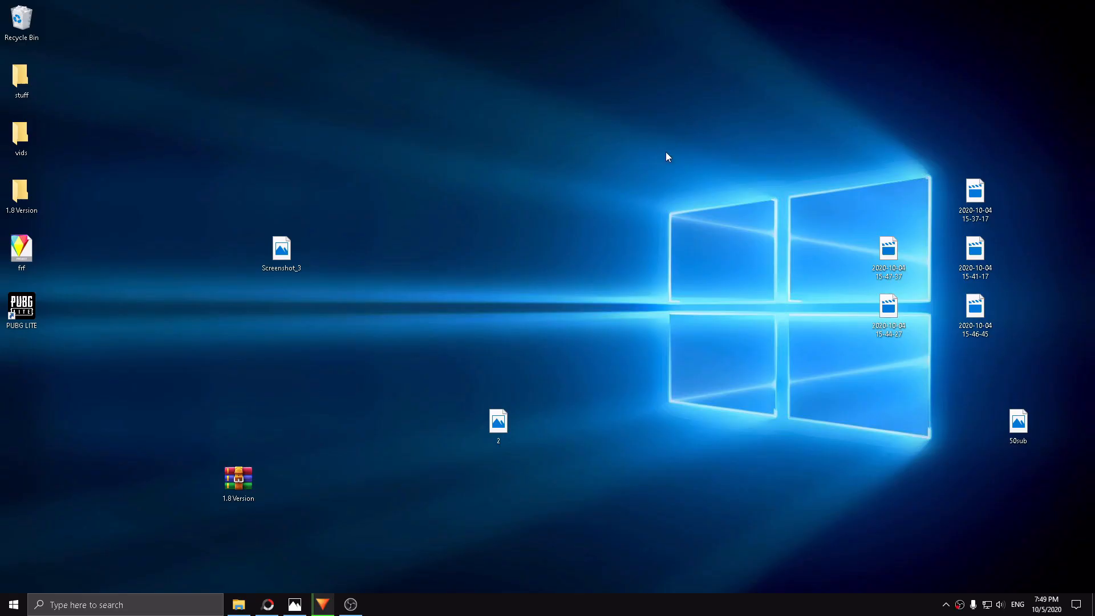
Step: Show the hidden notification area icons and hide them again
left_click_drag(297, 355, 450, 320)
left_click(946, 604)
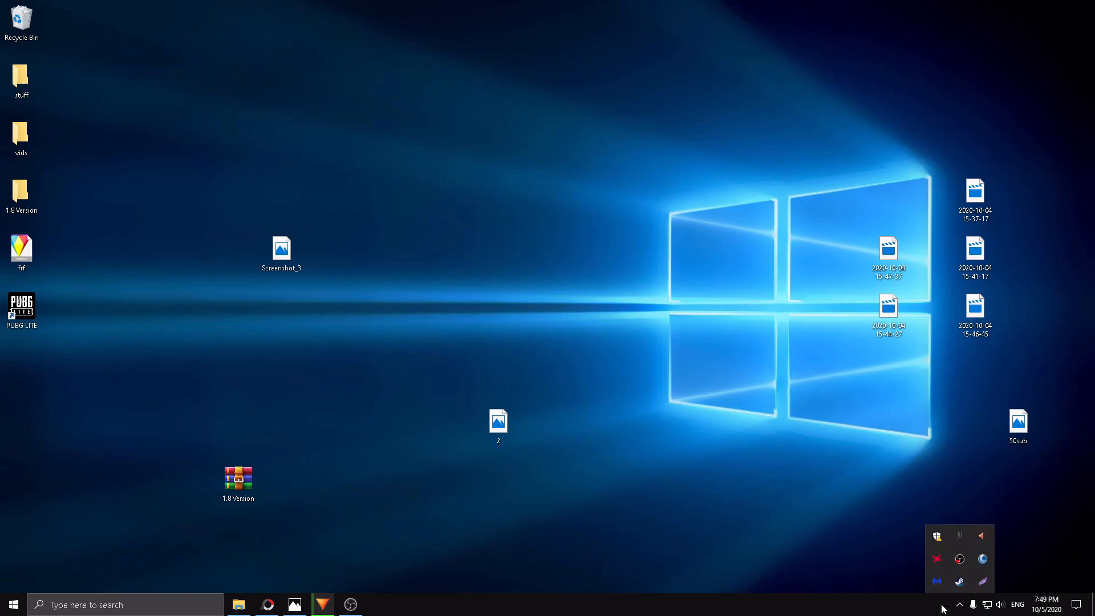
left_click(957, 604)
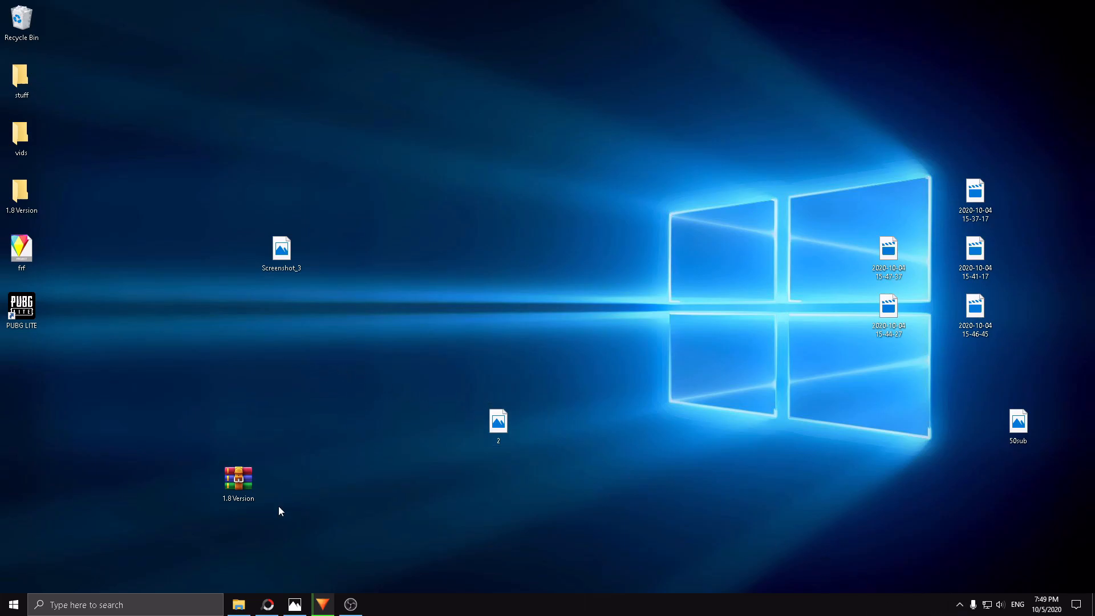
Step: Search Windows for "MI"
left_click(163, 605)
type("MI")
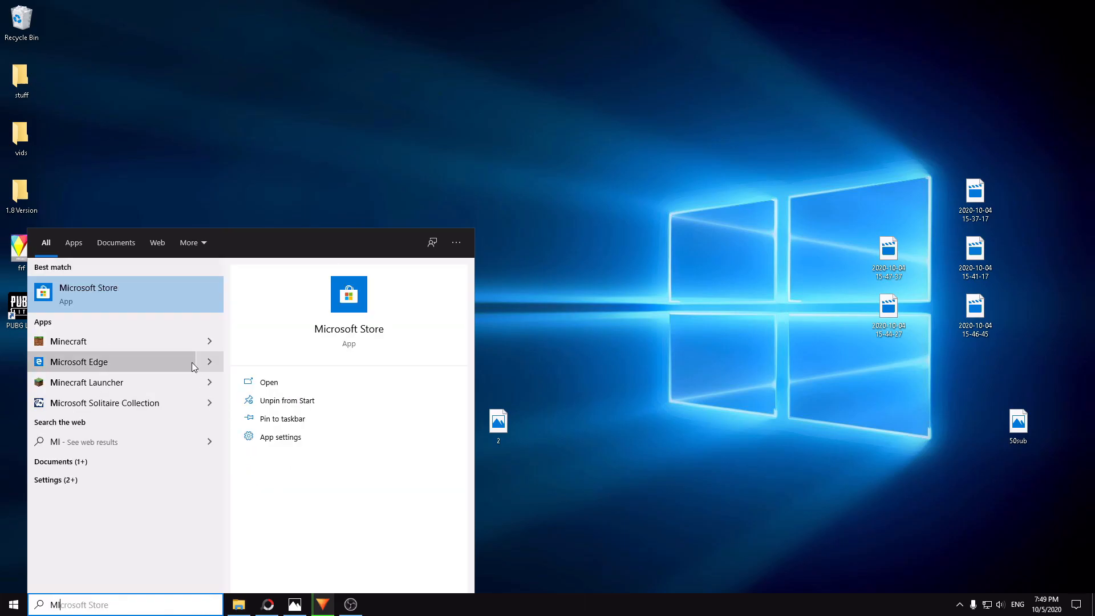